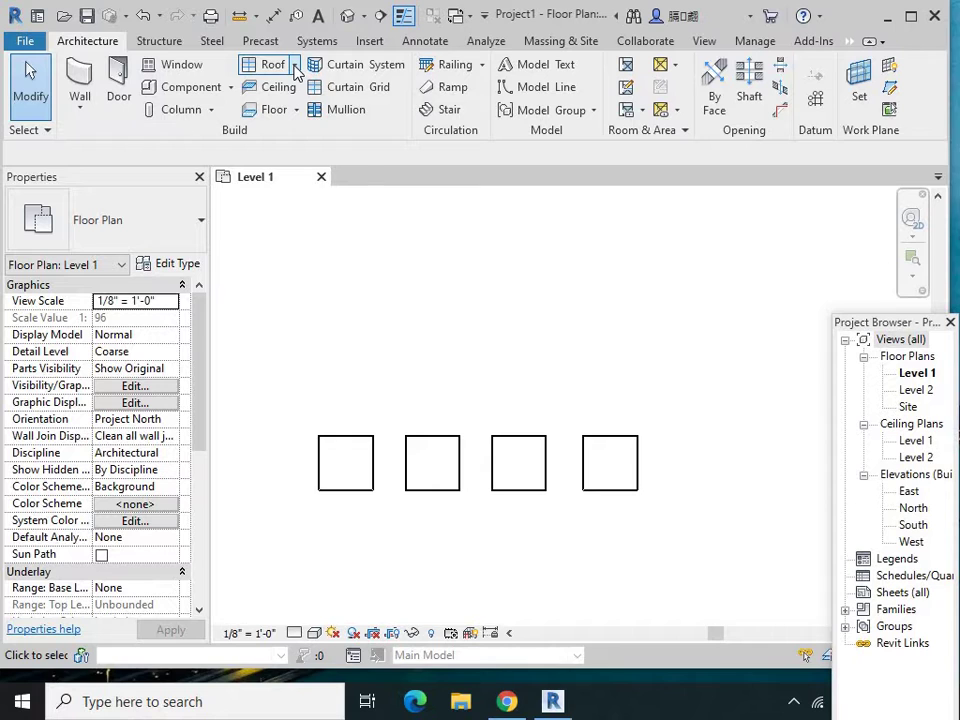
- Start a Roof by Footprint sketch based on Level 2, dismissing the save reminder
click(295, 68)
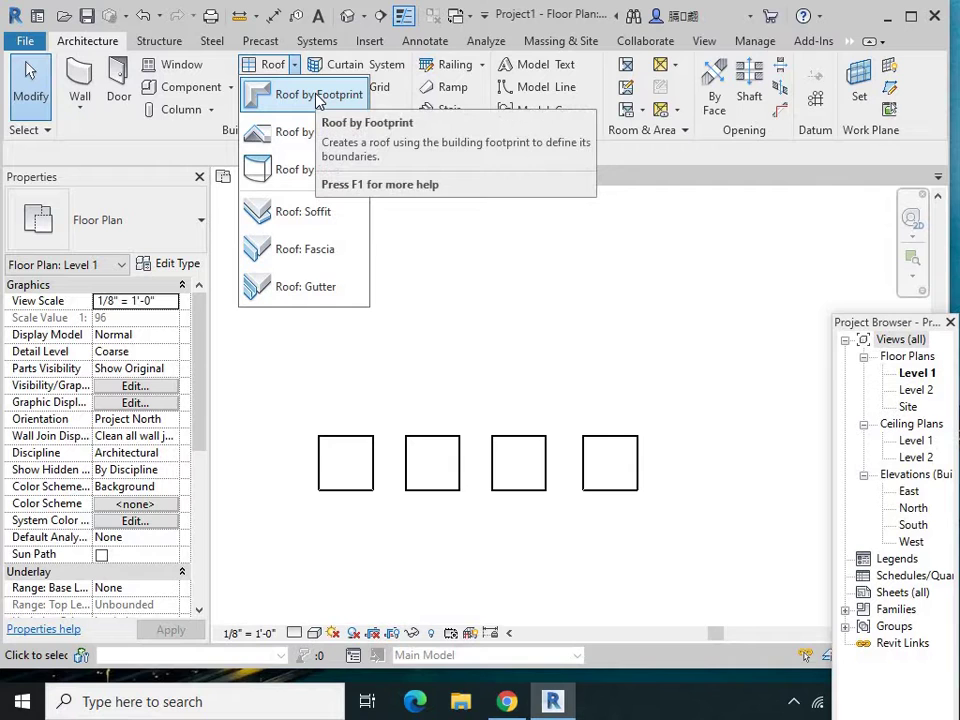
mouse_move(316, 95)
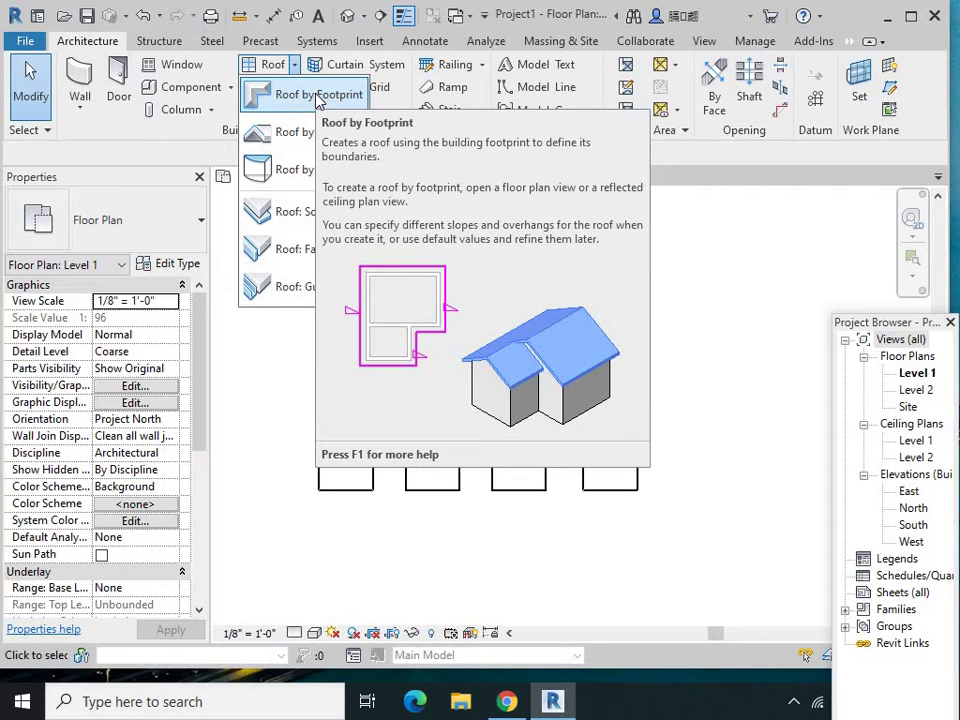
click(318, 98)
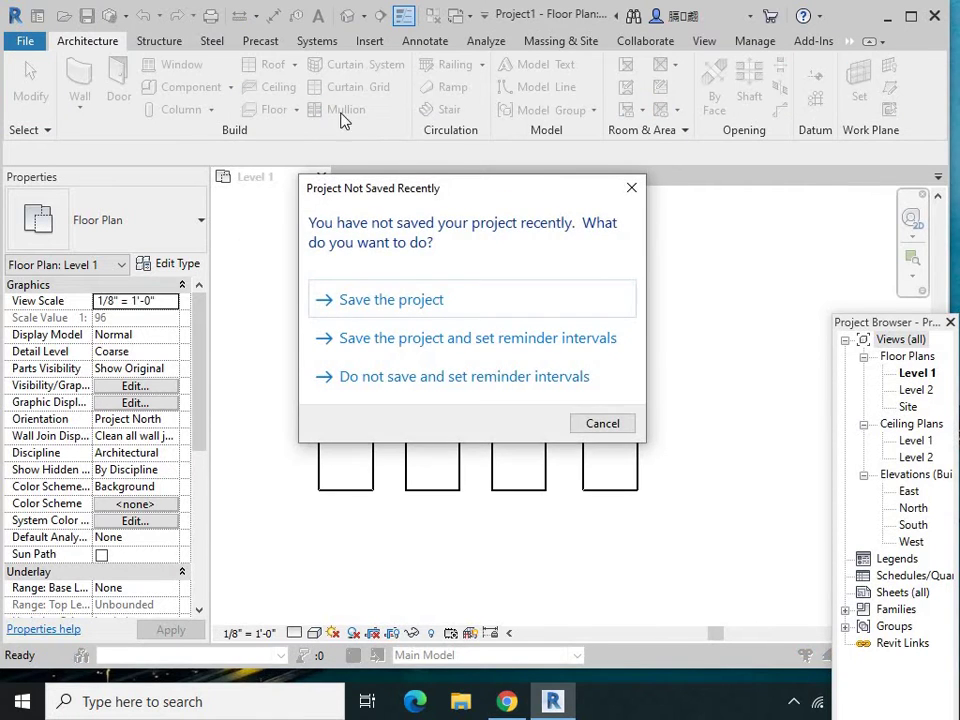
click(633, 190)
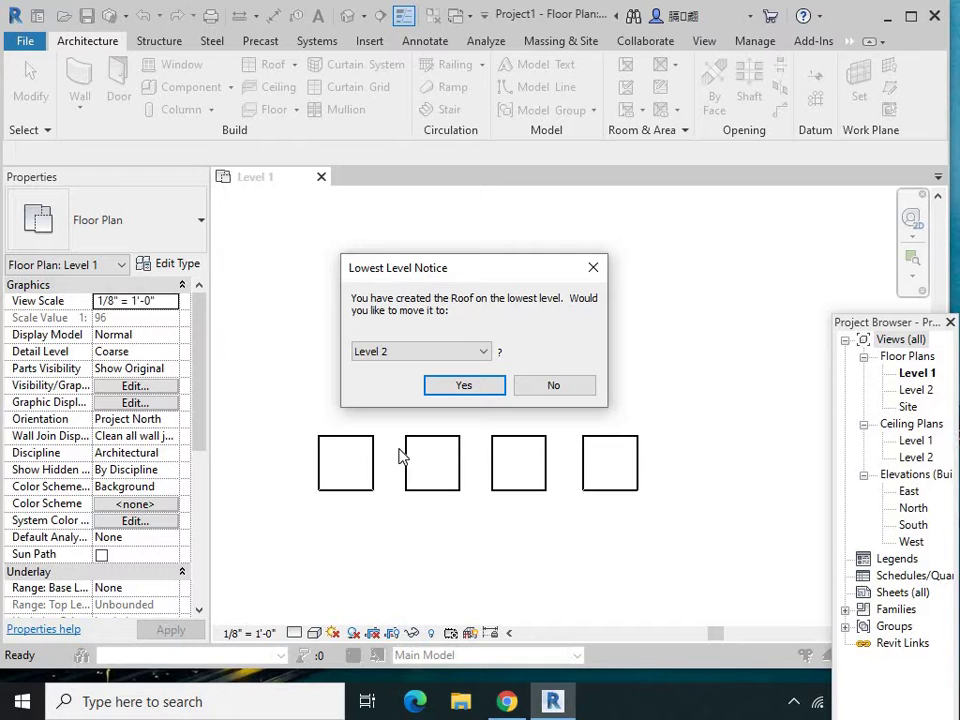
click(463, 390)
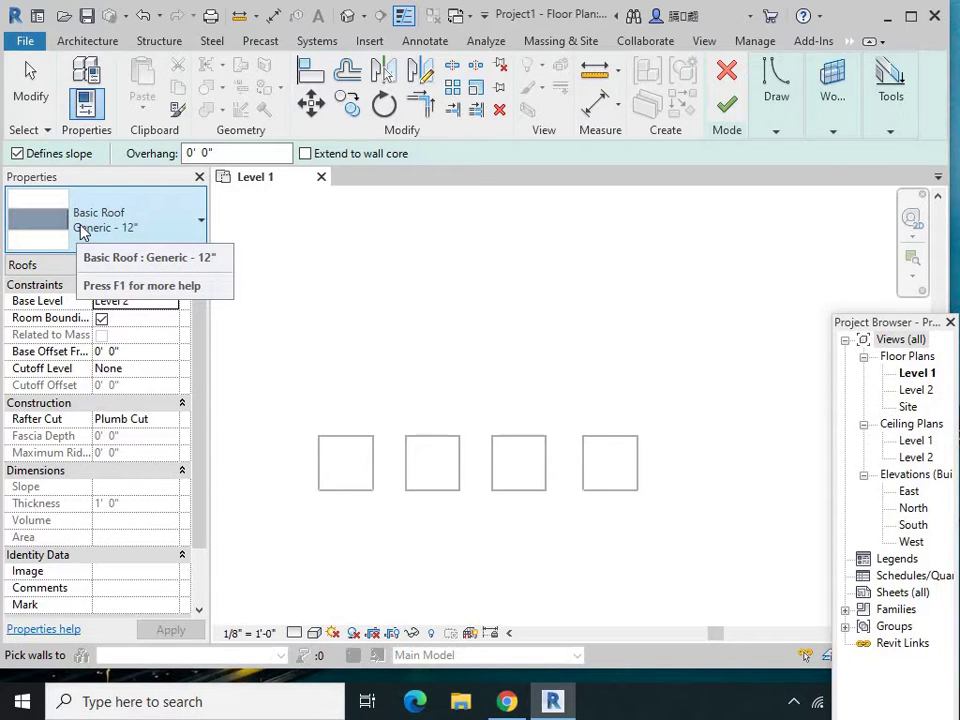
- Draw a rectangular 9"/12" sloped roof boundary from the first square's top-left to bottom-right corner
click(778, 120)
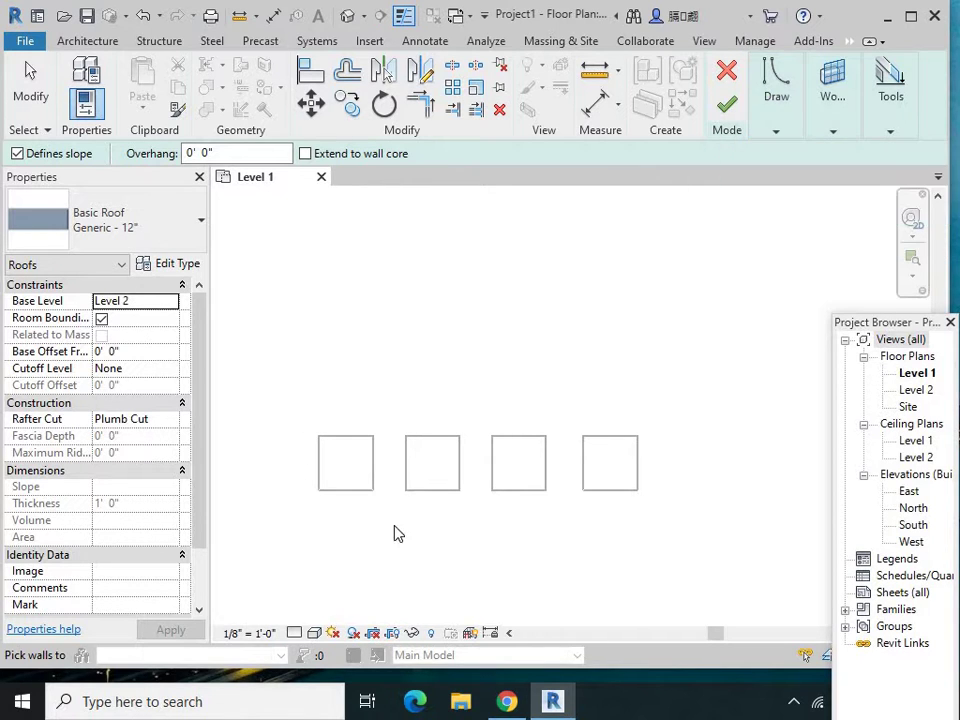
click(778, 132)
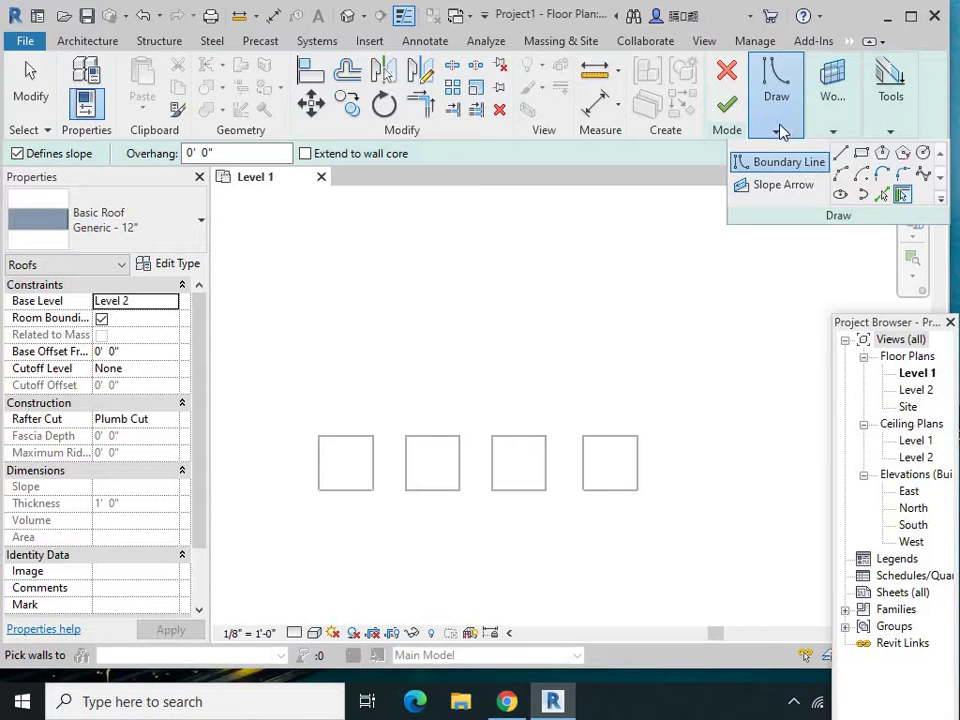
click(861, 156)
click(861, 156)
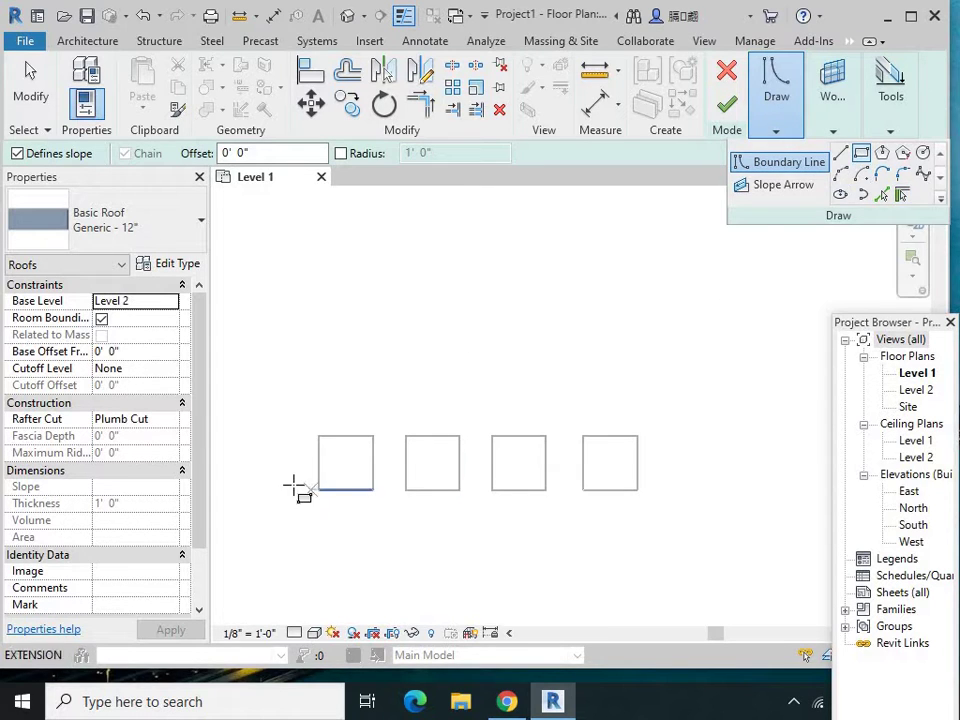
scroll(298, 485, up, 2)
scroll(298, 485, up, 3)
scroll(402, 458, up, 1)
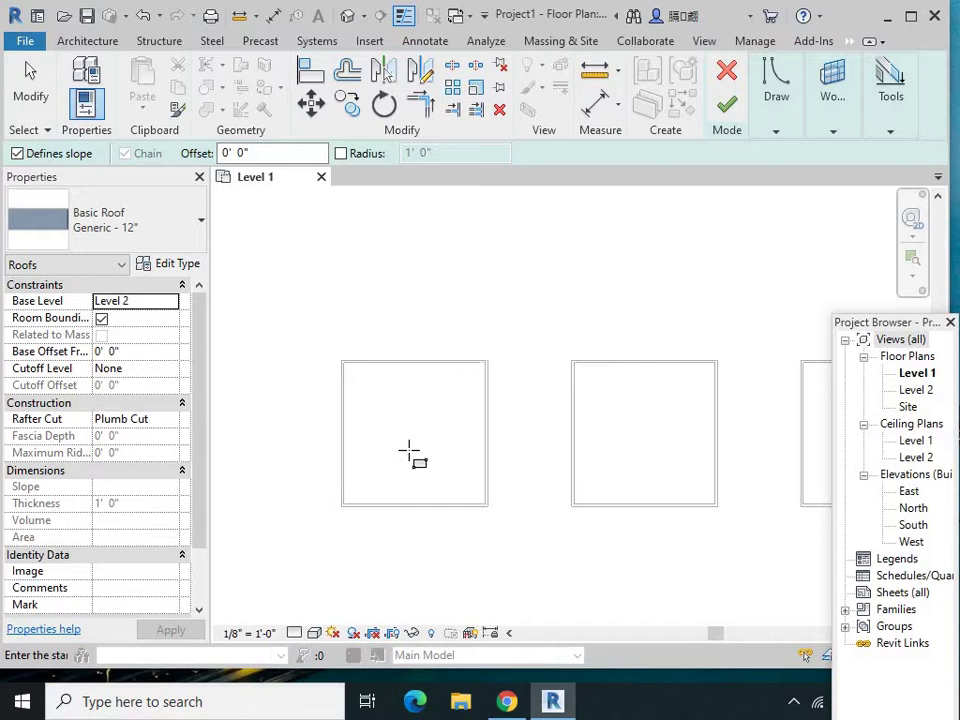
click(343, 362)
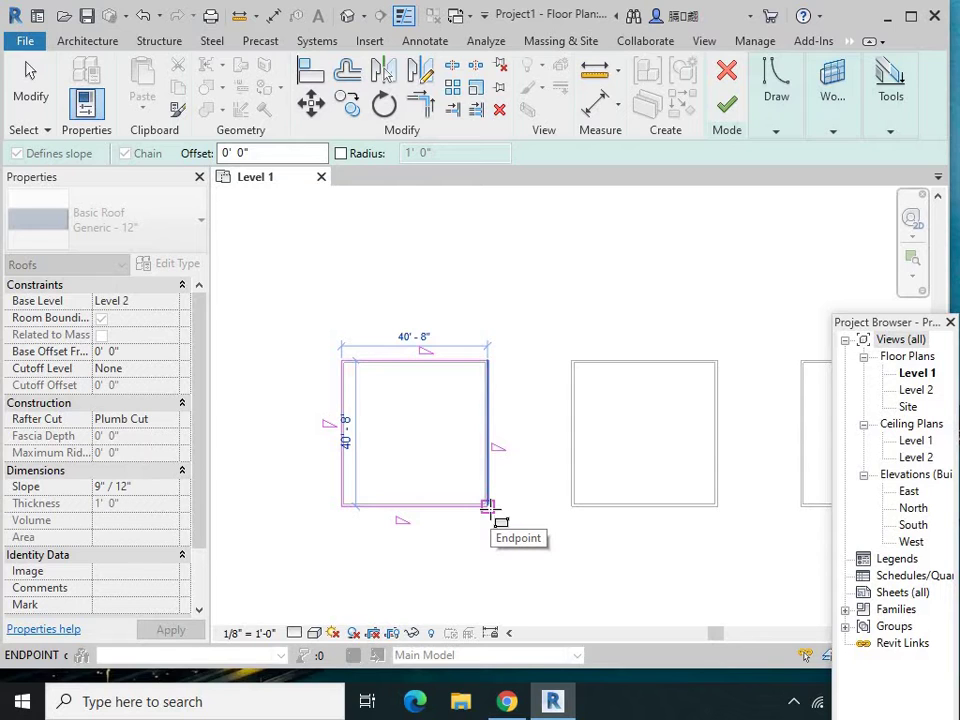
click(487, 505)
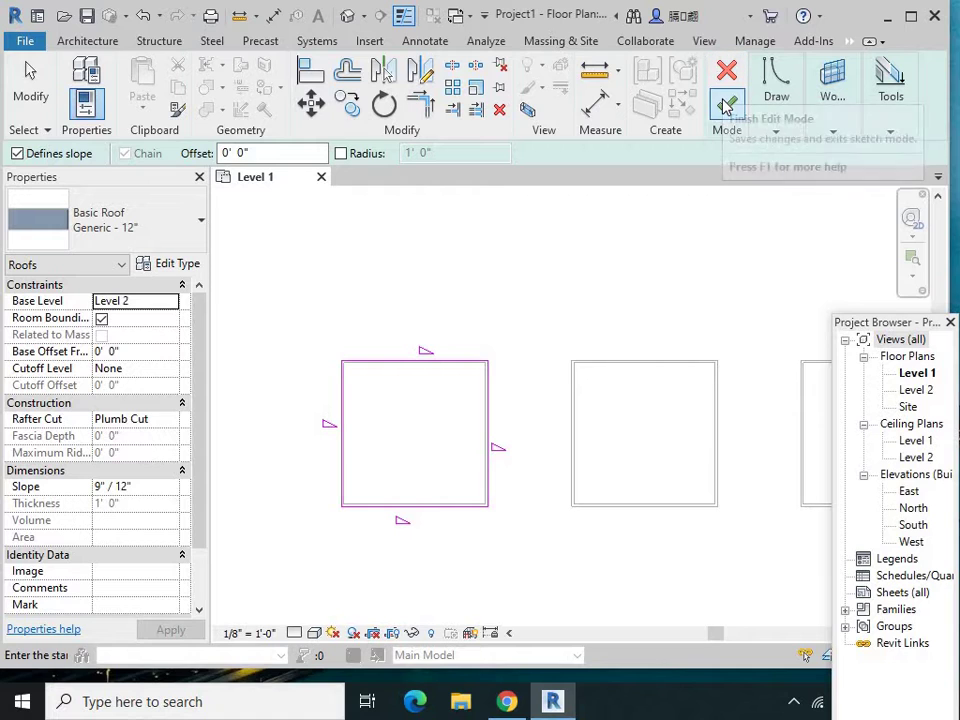
- Finish the hip roof sketch and attach the first enclosure's walls to the roof
click(727, 107)
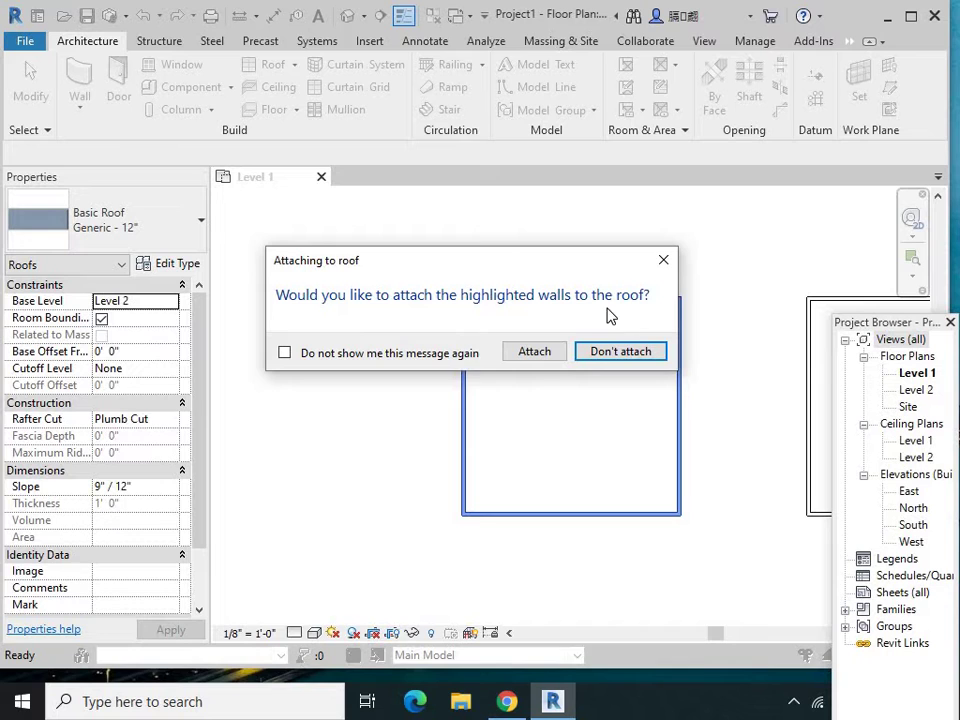
click(519, 352)
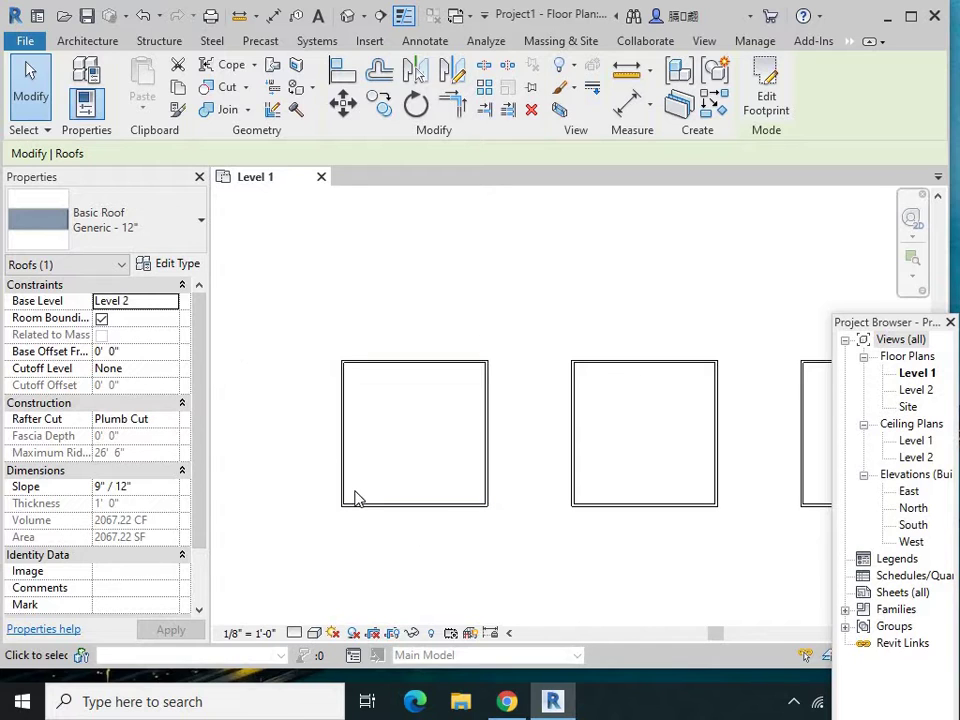
- Show the model in the default 3D view with level planes hidden and Realistic visual style
click(347, 20)
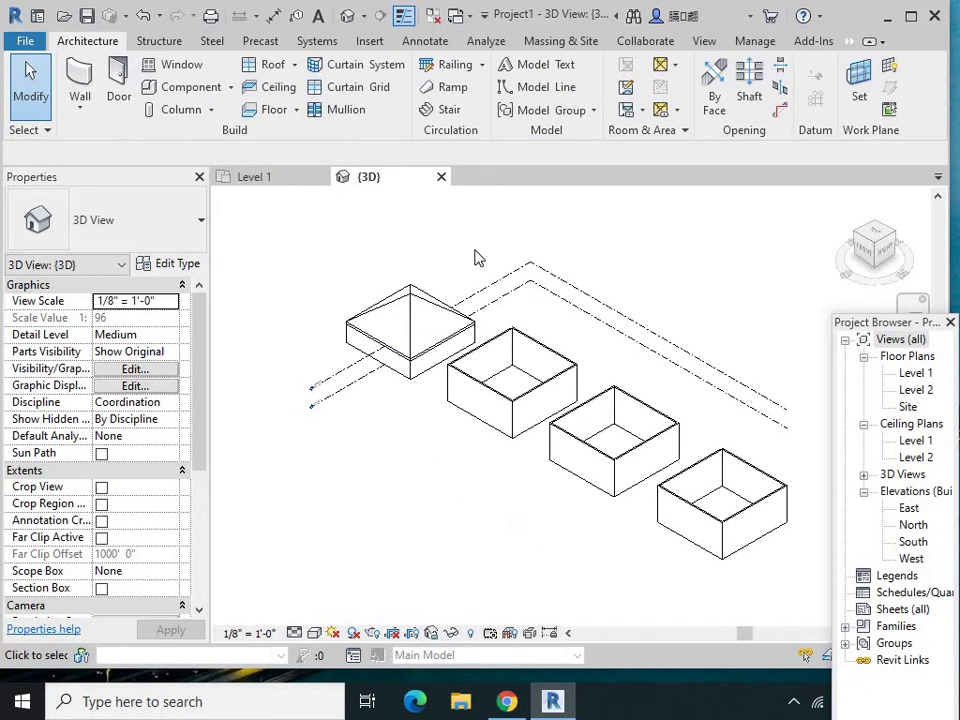
right_click(510, 280)
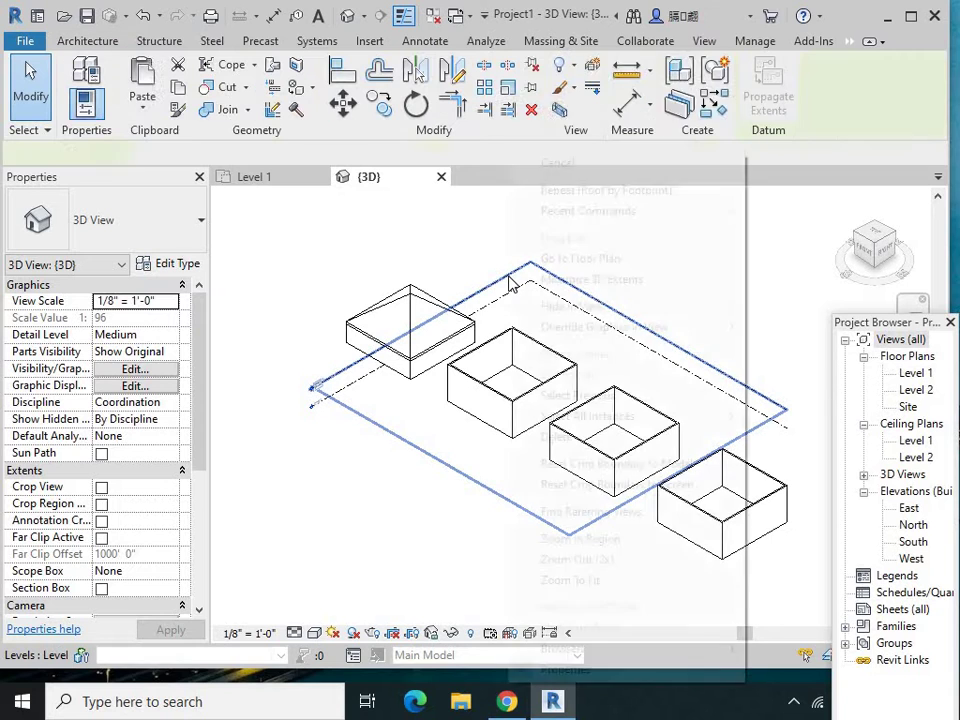
mouse_move(572, 306)
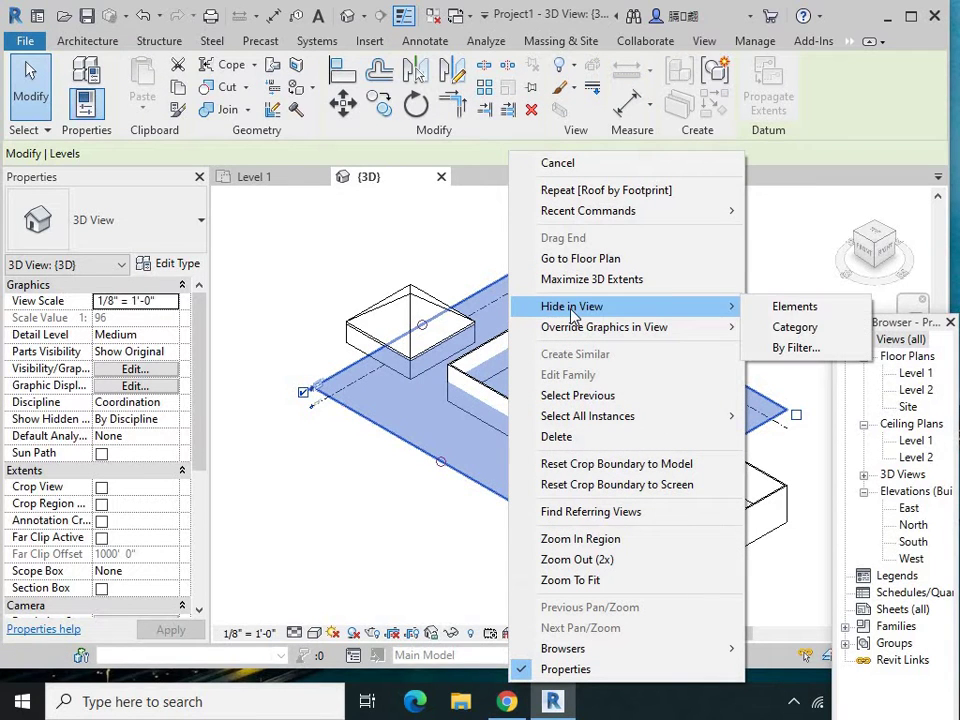
click(783, 328)
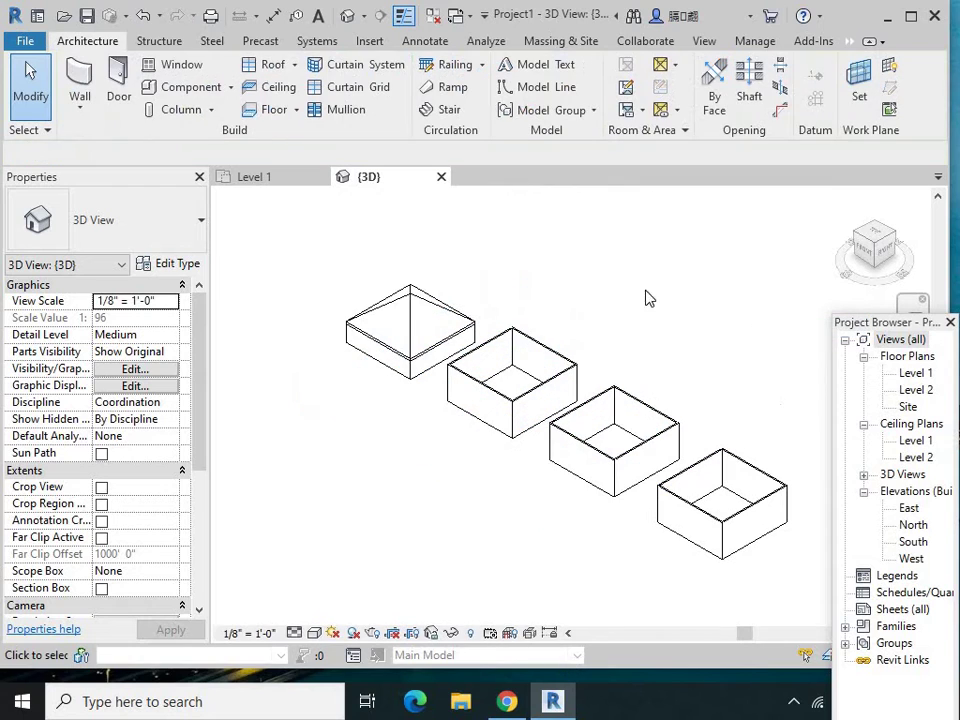
click(316, 634)
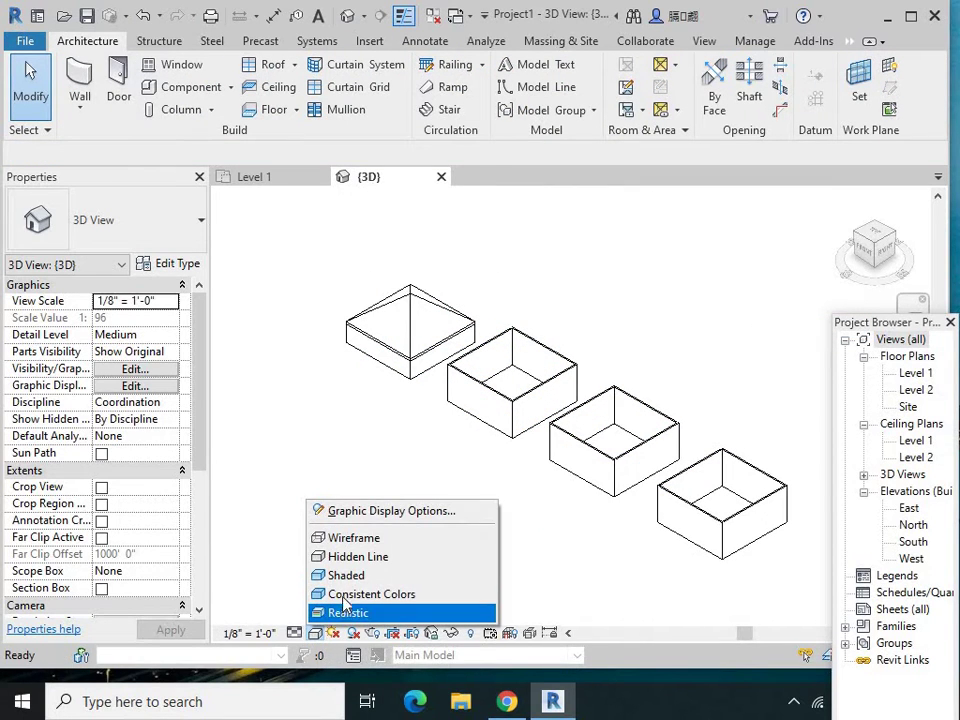
click(347, 613)
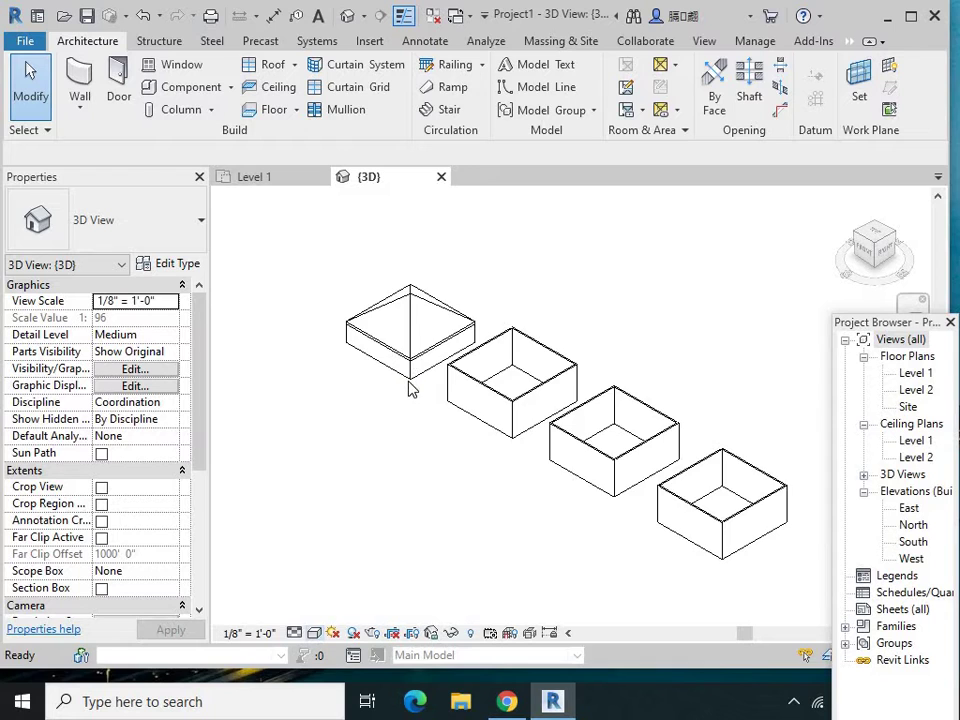
- Zoom in to inspect the hip roof, then return to the Level 1 floor plan
scroll(410, 290, up, 2)
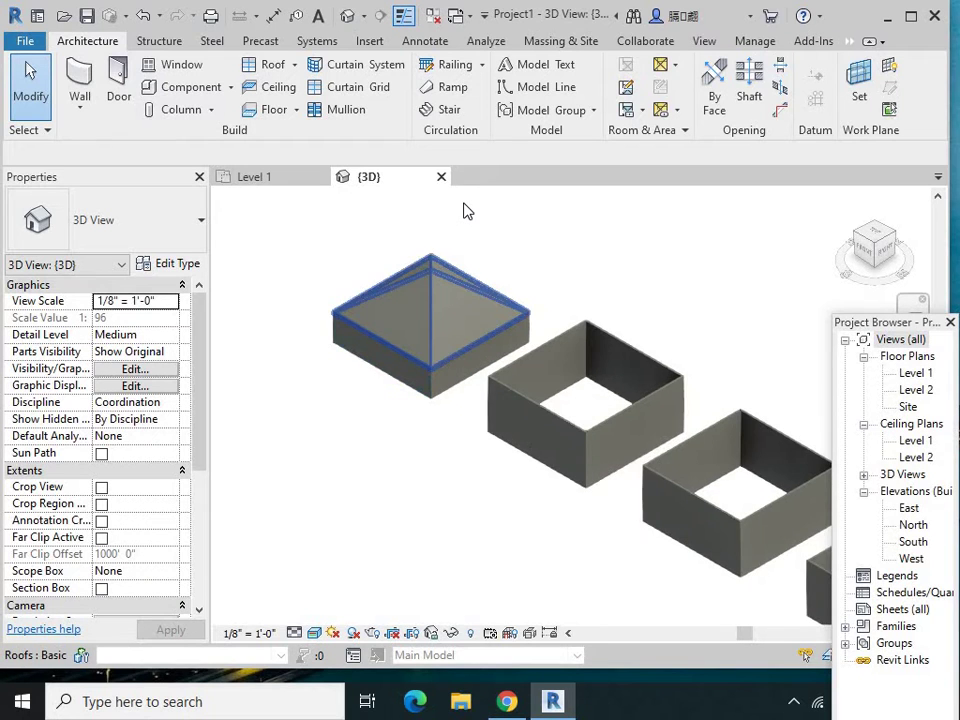
scroll(463, 210, up, 3)
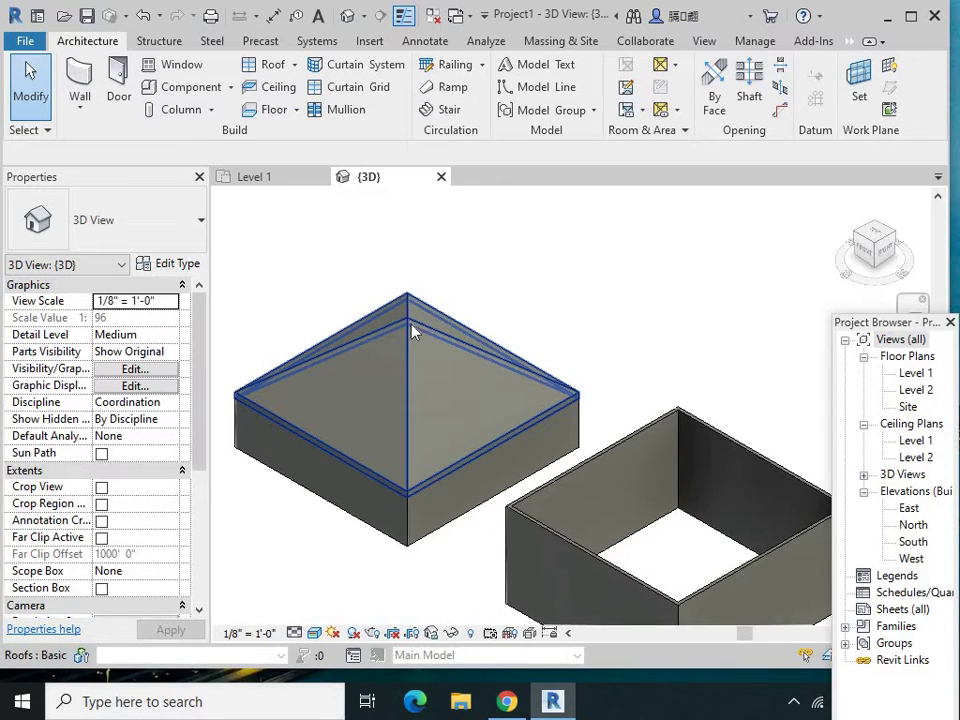
scroll(416, 341, down, 2)
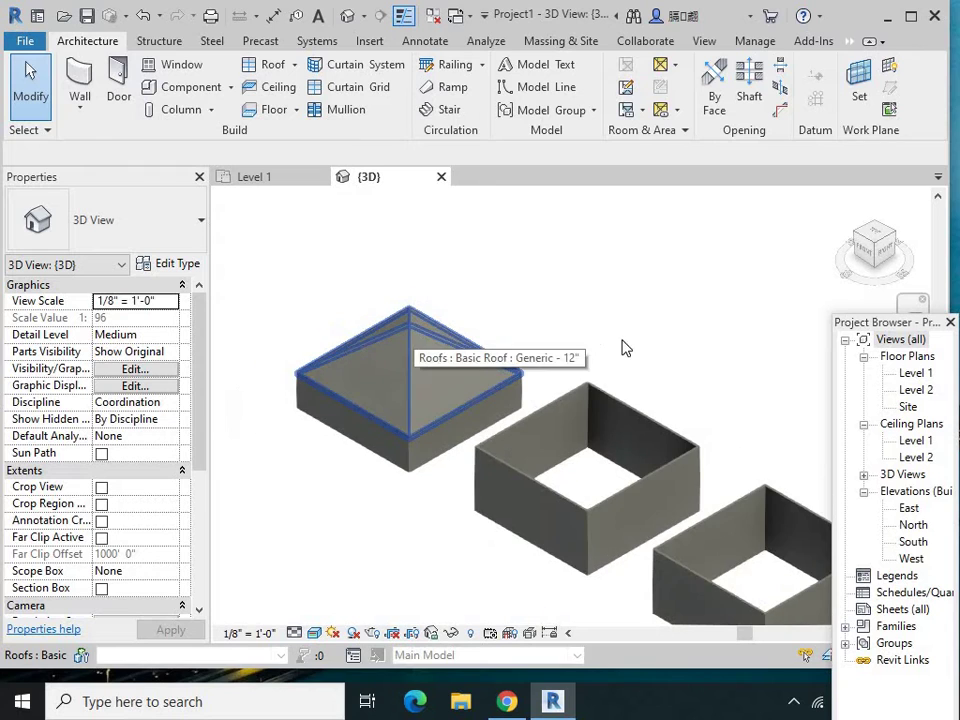
double_click(912, 376)
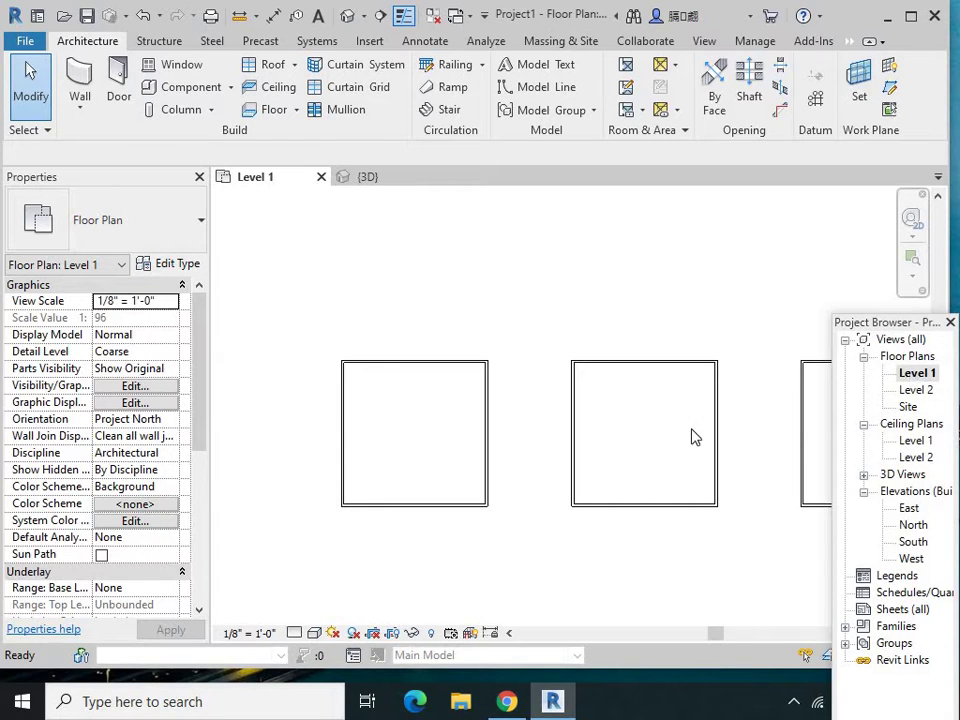
- Begin a second Roof by Footprint sketch on Level 2 and open the boundary shapes
scroll(585, 452, down, 1)
scroll(743, 437, up, 1)
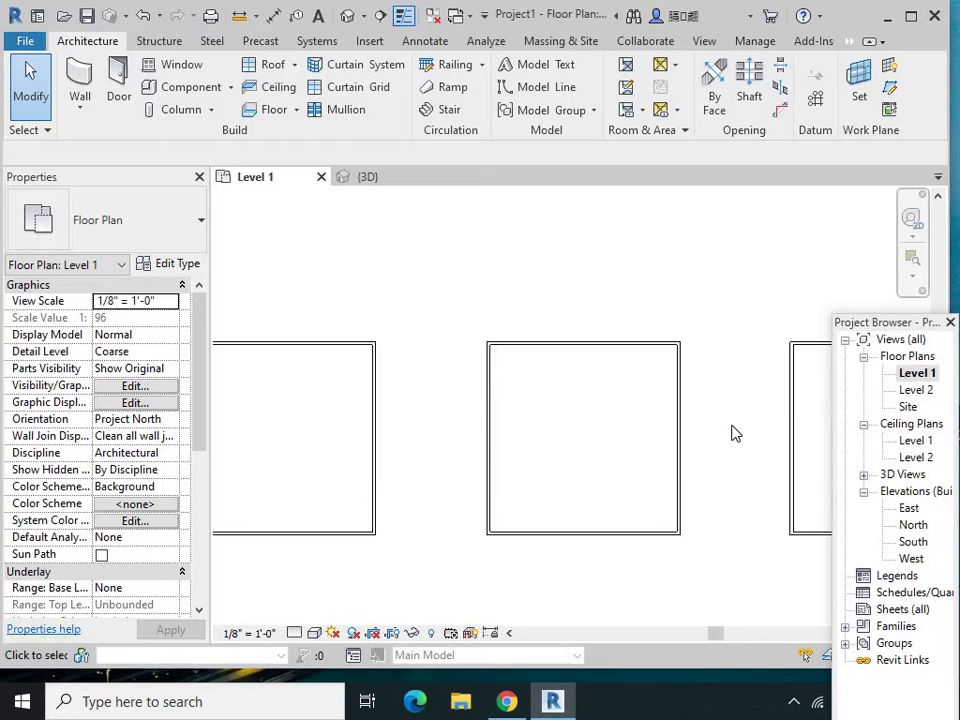
click(294, 64)
click(302, 96)
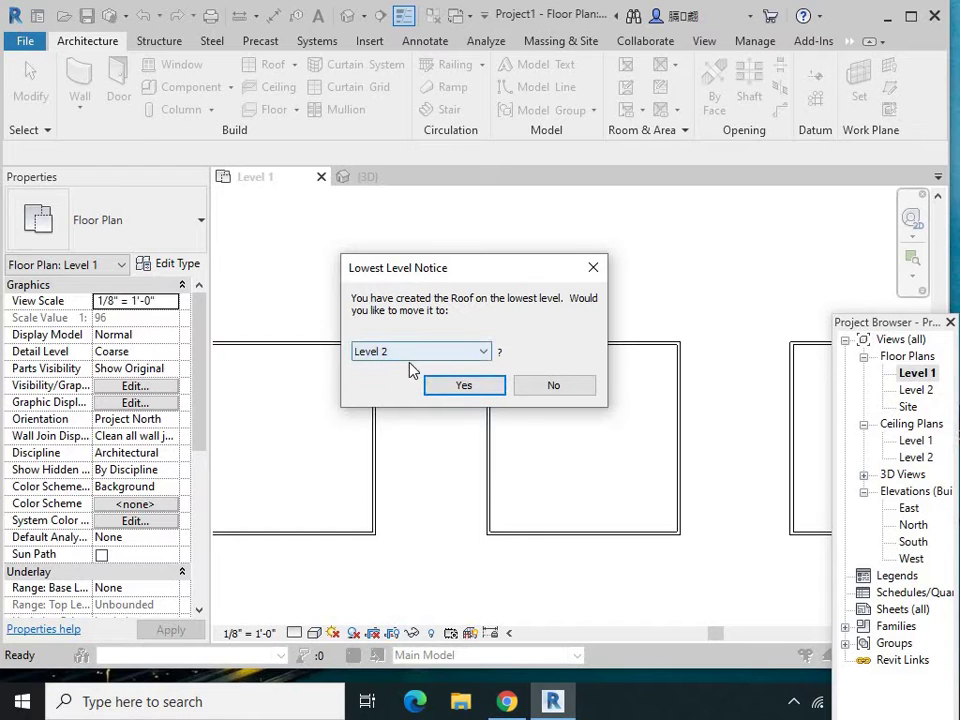
click(450, 387)
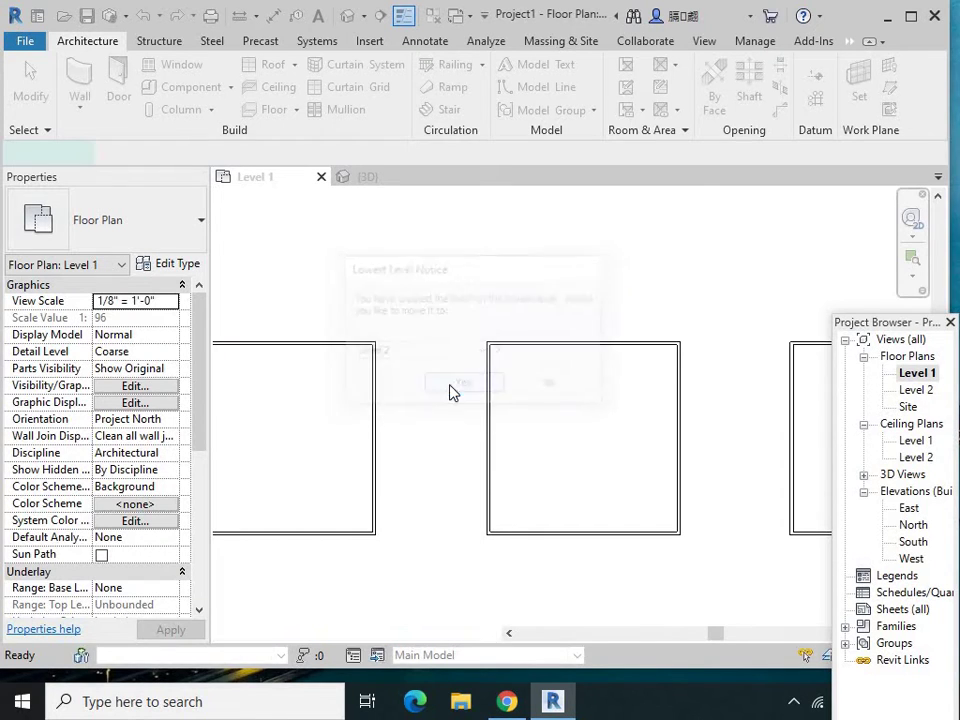
click(768, 132)
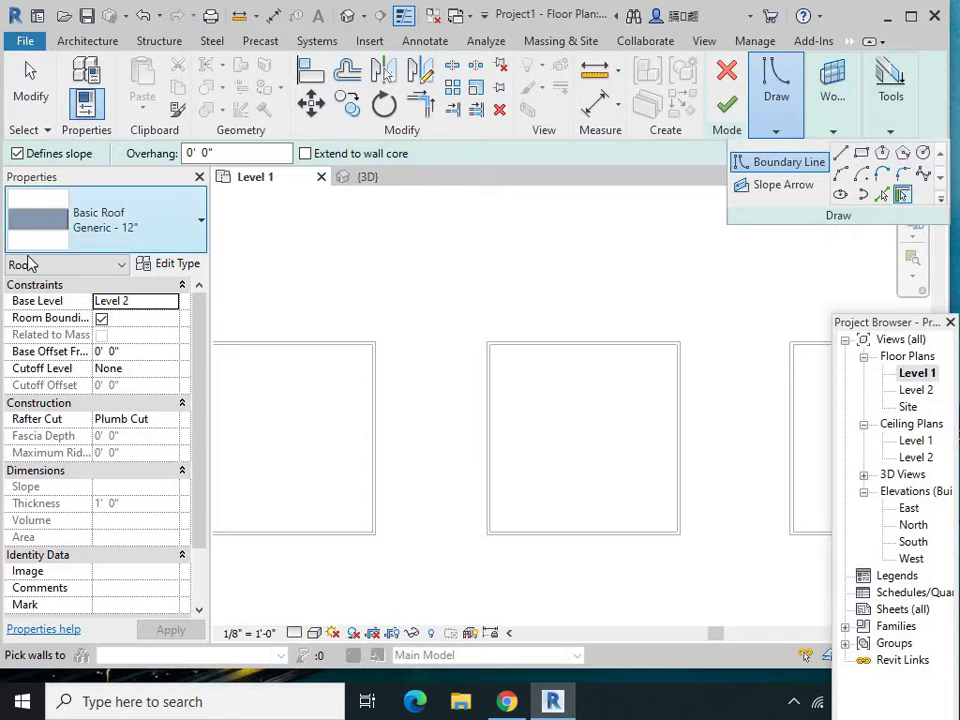
click(775, 135)
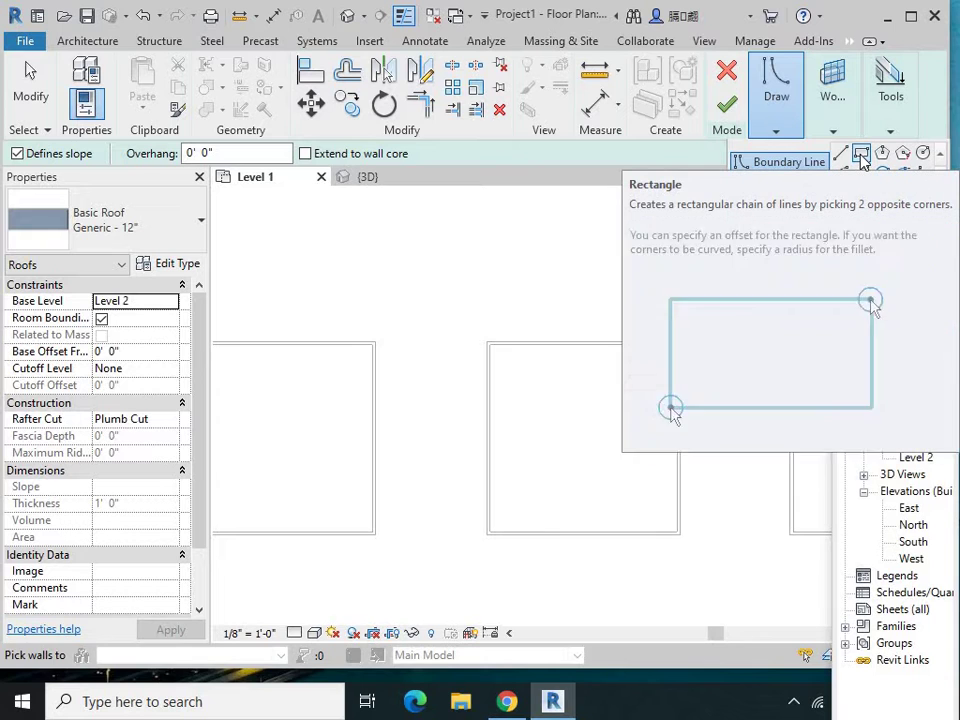
- Trace a rectangular roof boundary around the second enclosure's corners, cancelling a stray rectangle
click(861, 155)
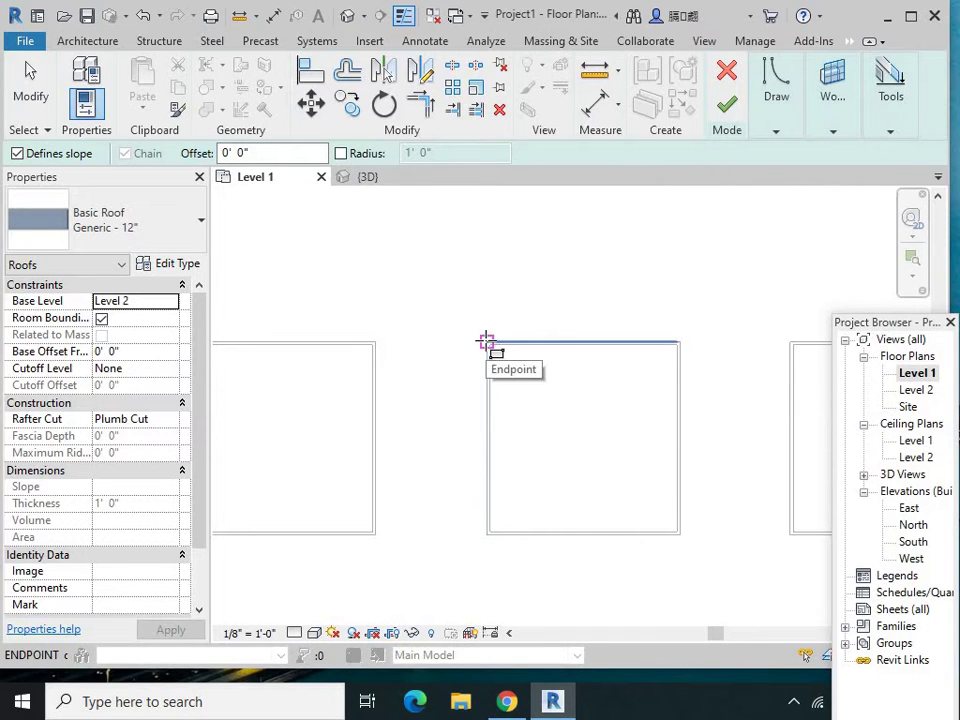
click(486, 341)
click(577, 493)
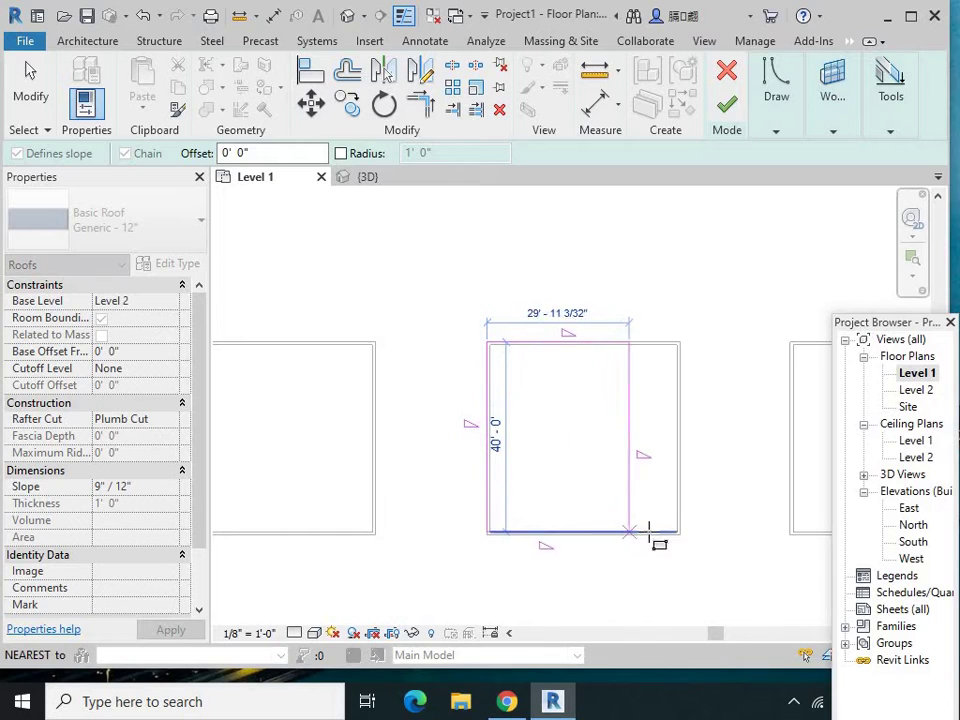
click(689, 546)
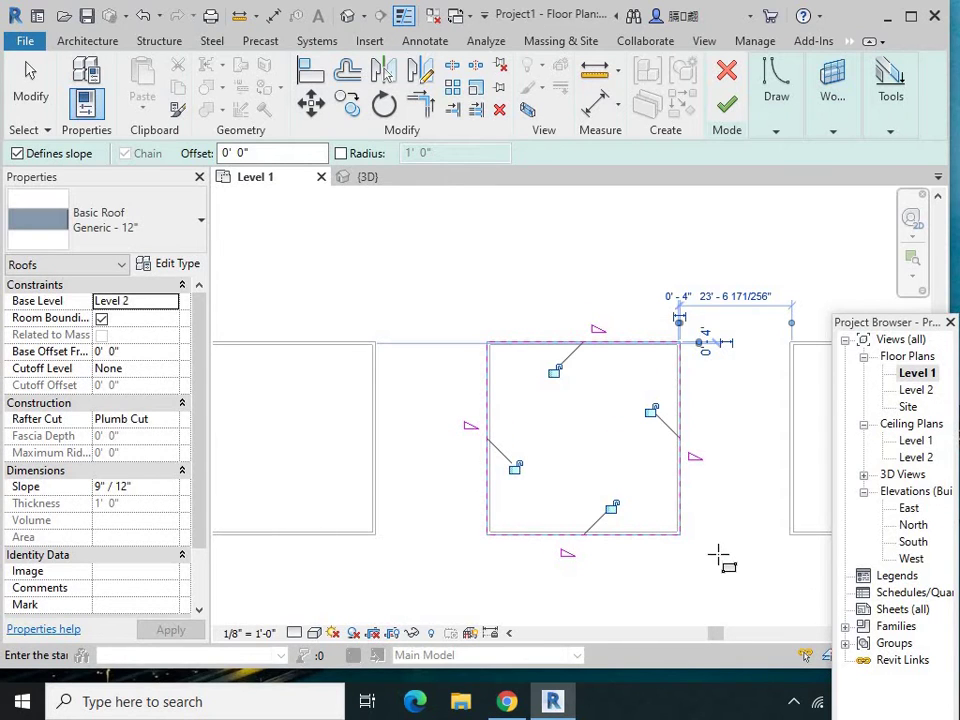
key(Escape)
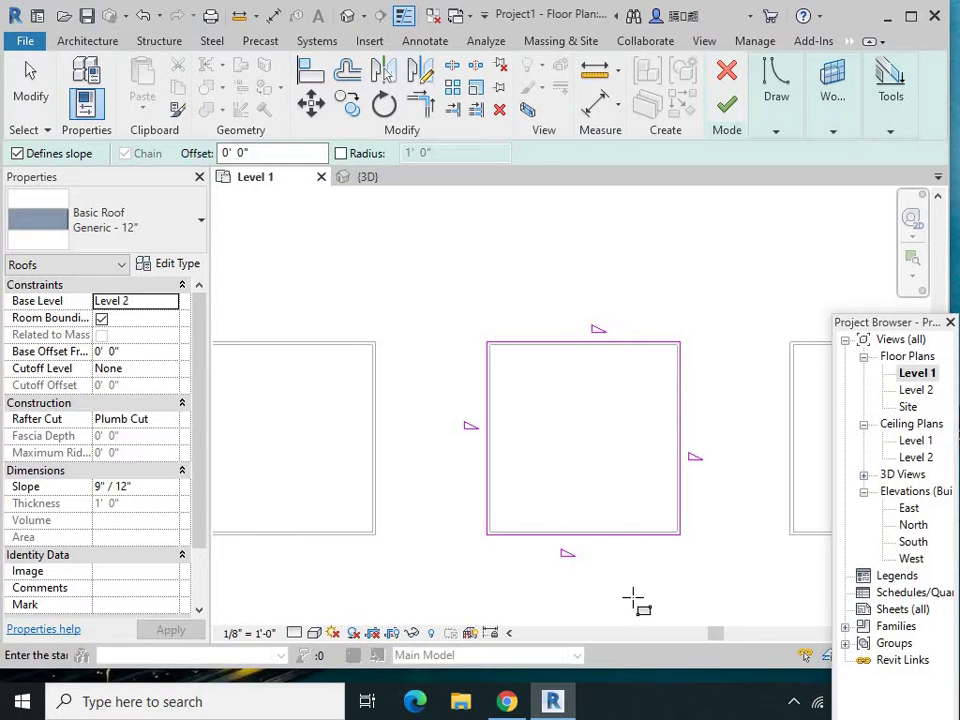
click(634, 290)
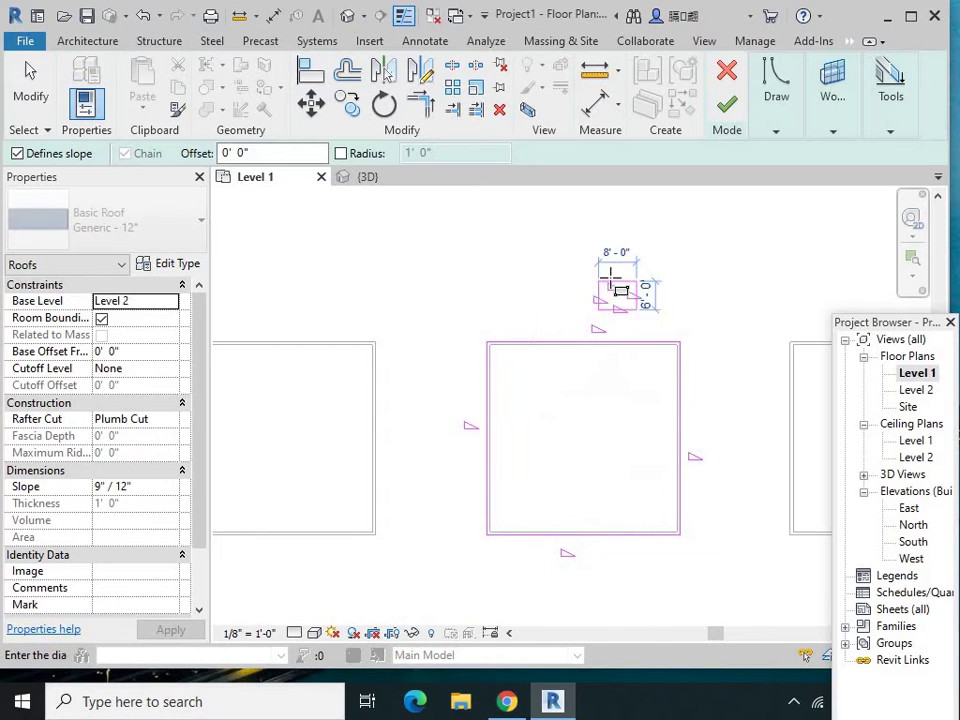
key(Escape)
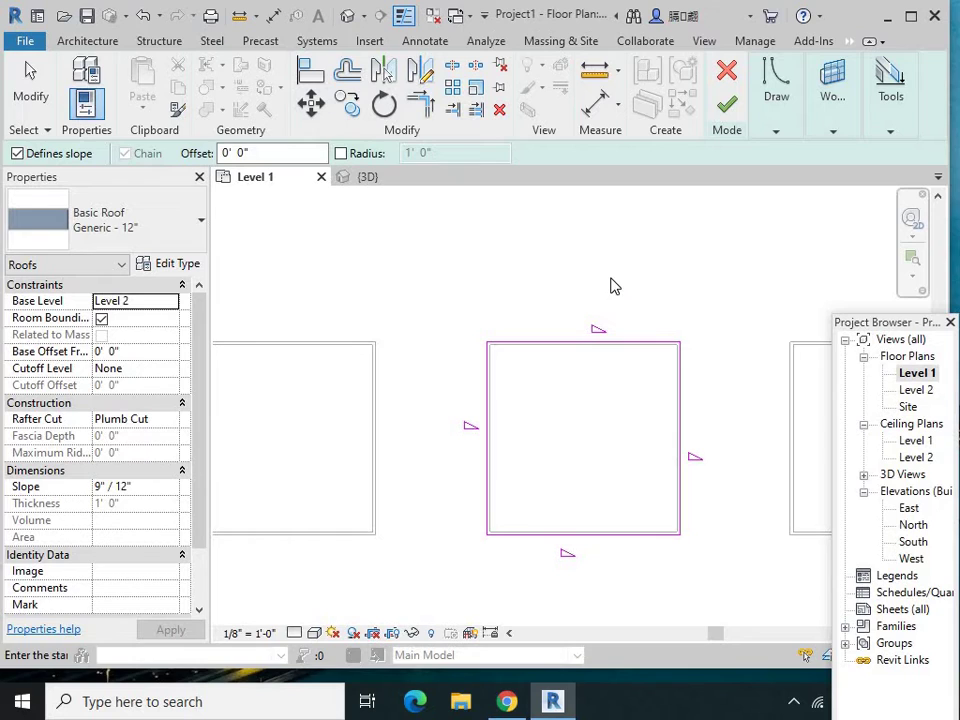
key(Escape)
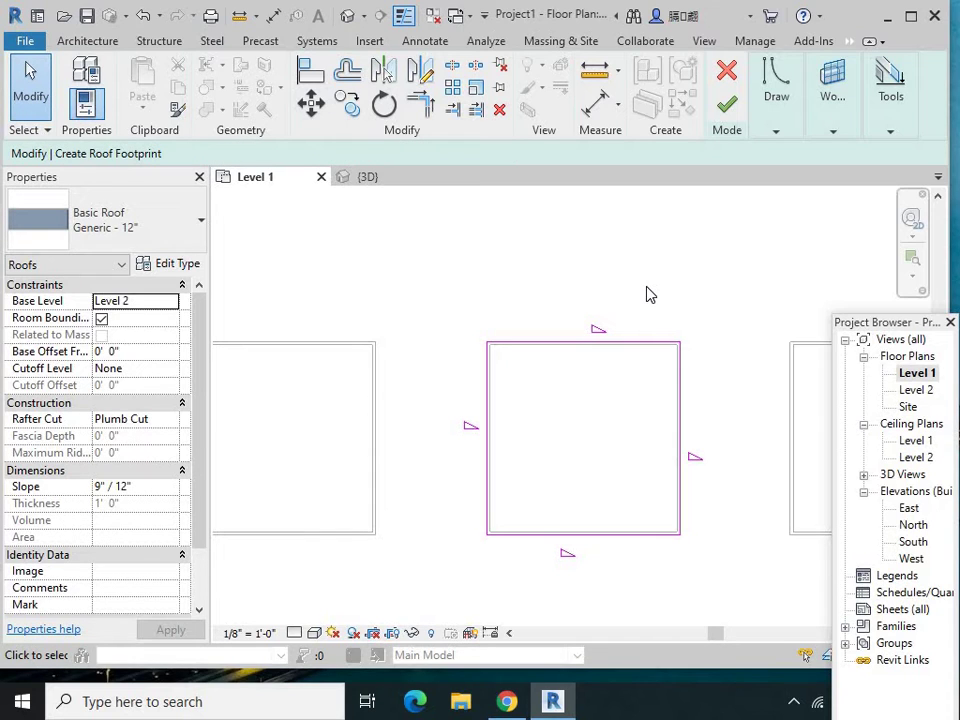
- Turn off Defines Slope on the top and bottom edges, finish the gable roof, and attach the walls
mouse_move(646, 287)
mouse_down()
mouse_move(542, 587)
mouse_move(540, 577)
mouse_up()
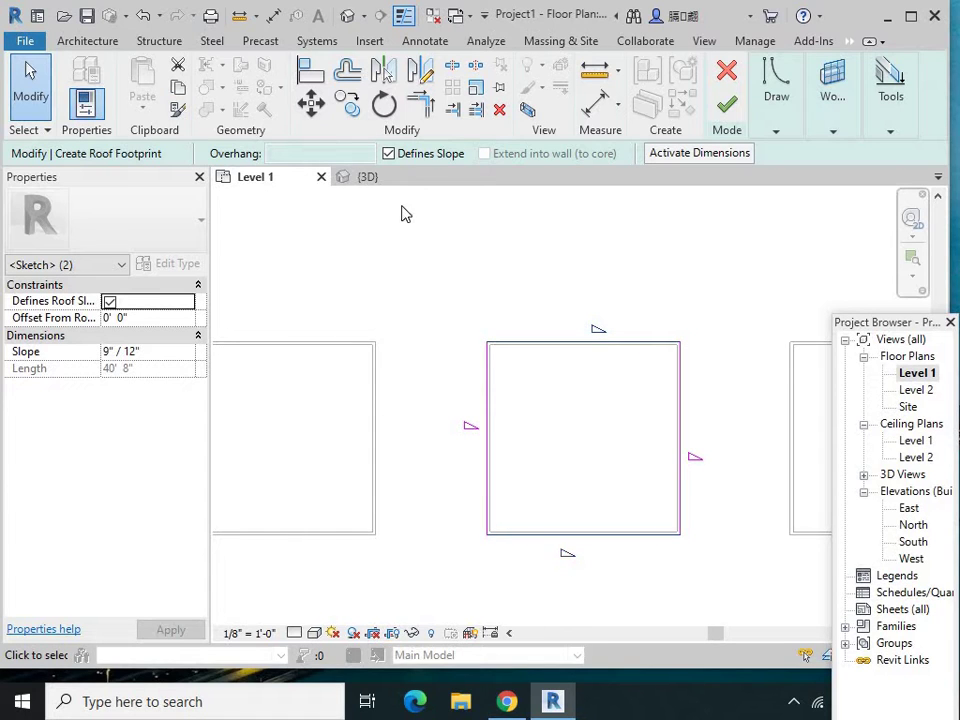
click(389, 154)
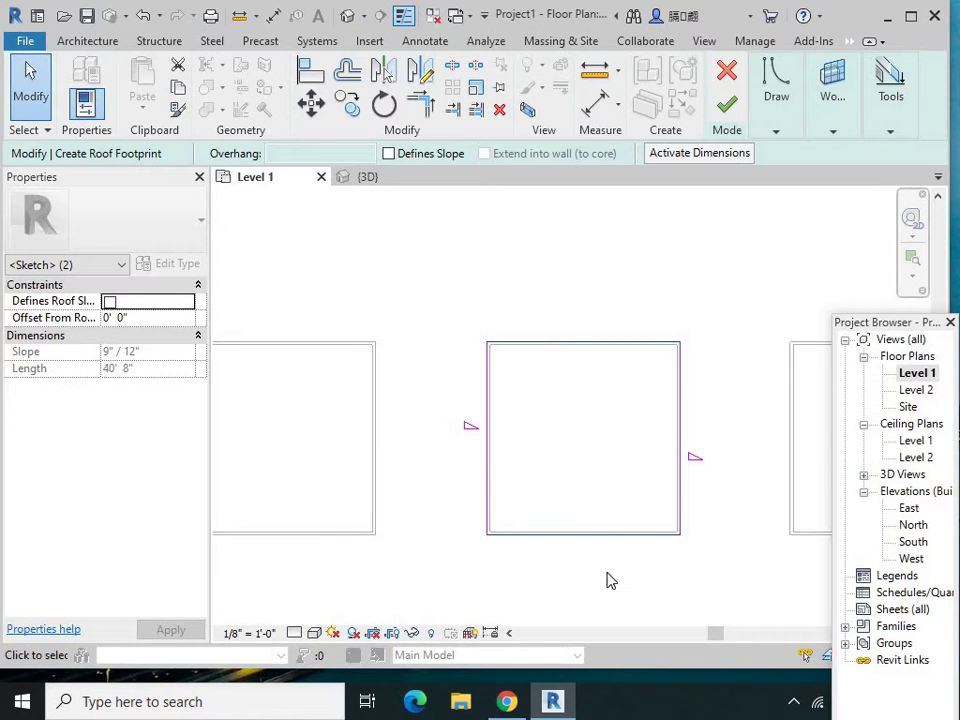
click(725, 111)
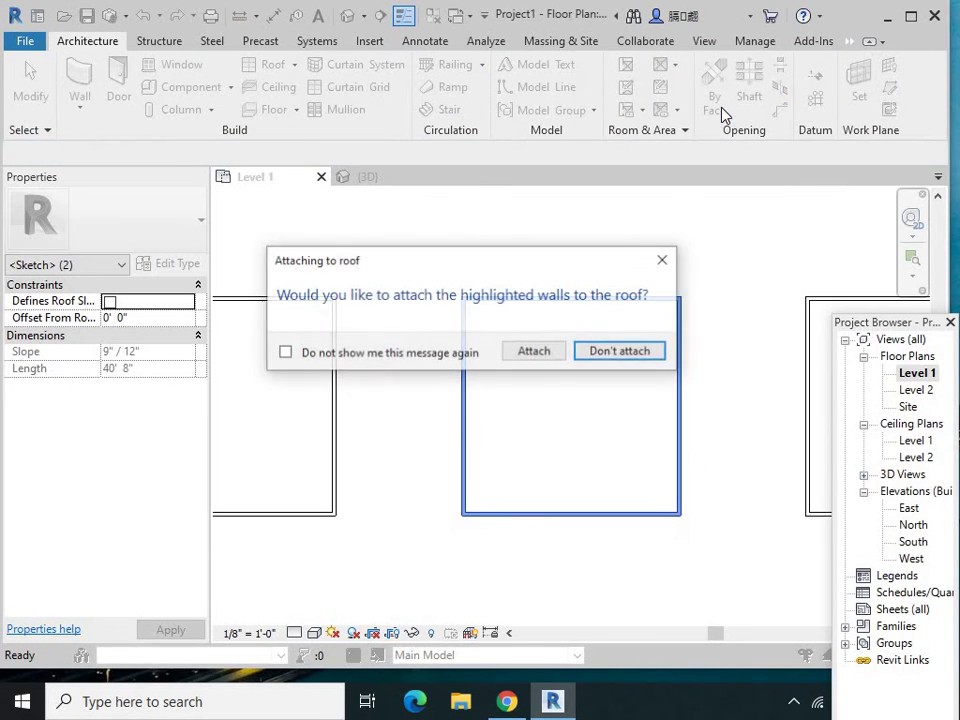
click(535, 352)
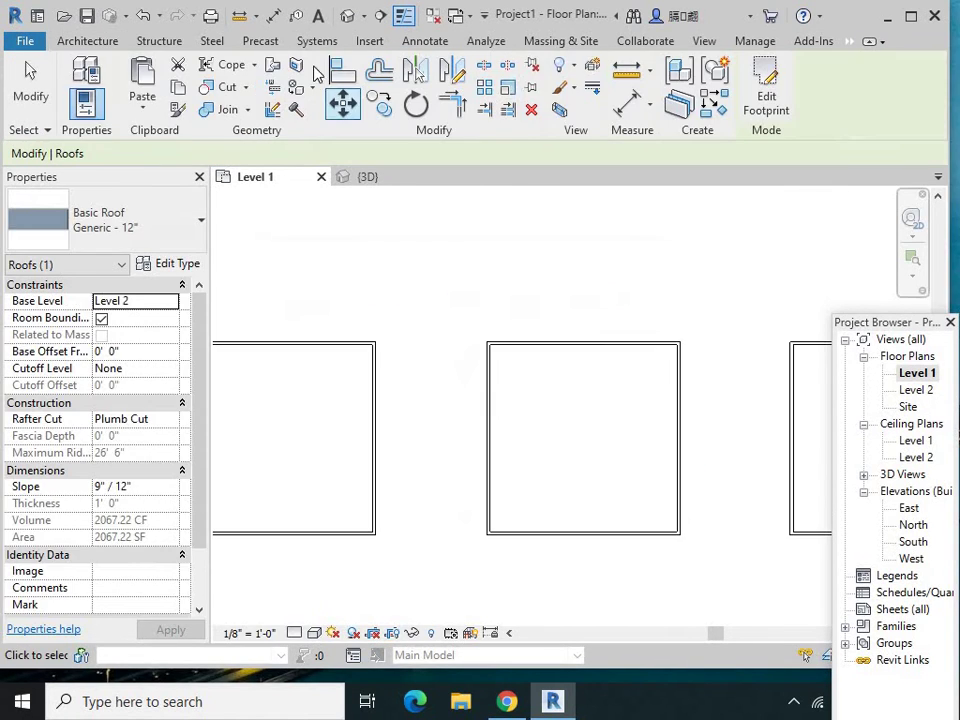
- View the hip and gable roofs side by side in 3D, zooming to inspect them
click(348, 16)
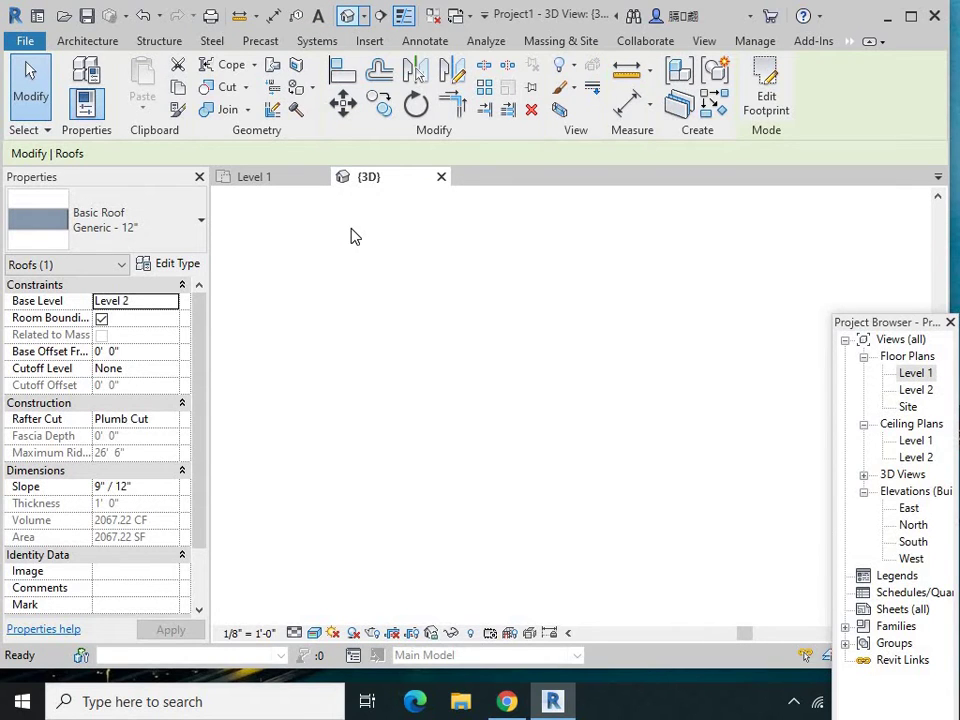
scroll(560, 373, up, 2)
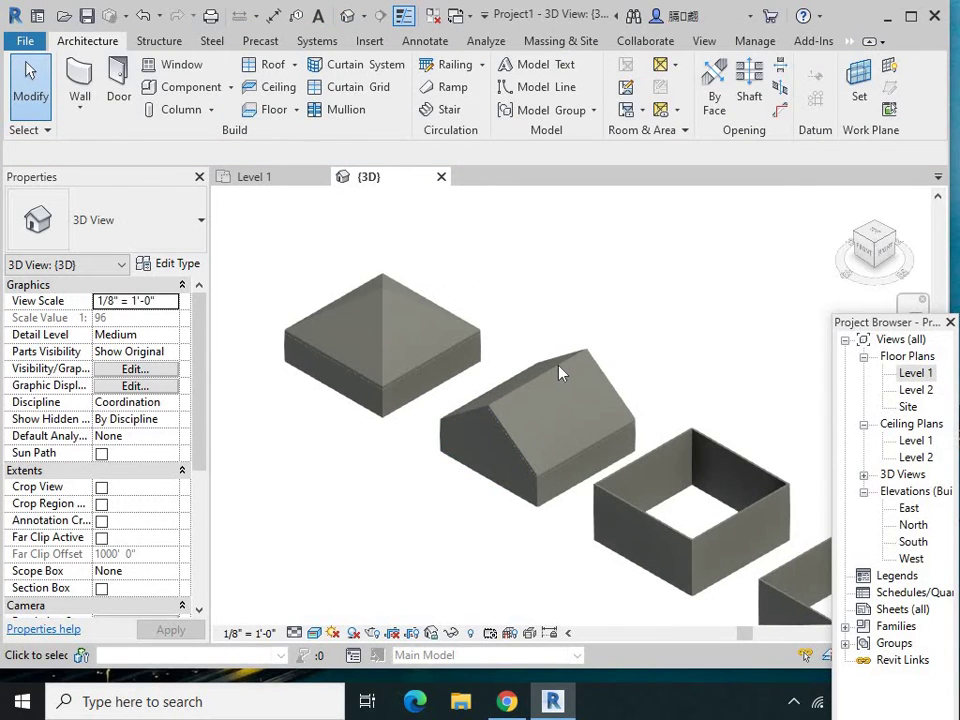
scroll(560, 373, up, 2)
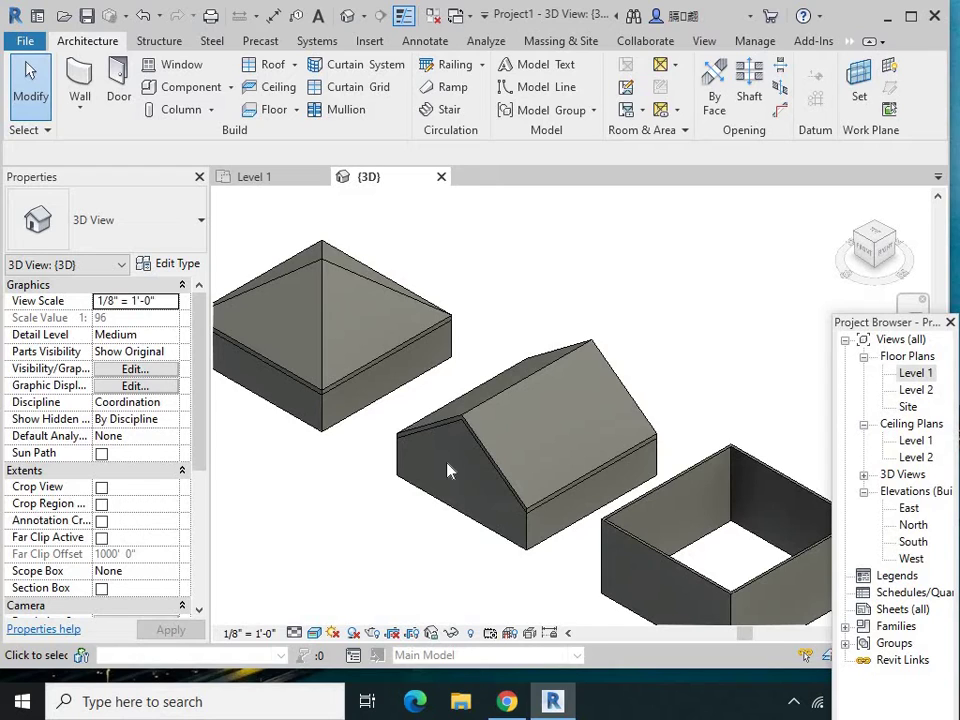
scroll(448, 467, down, 2)
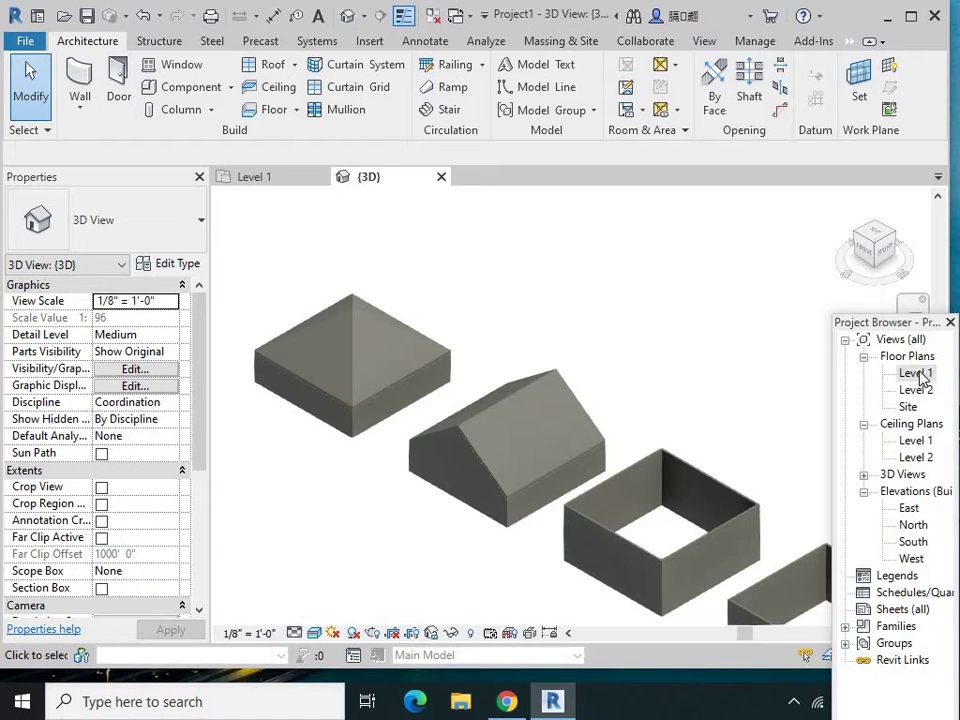
- Open the Level 1 floor plan and zoom to show the row of four enclosures
double_click(918, 375)
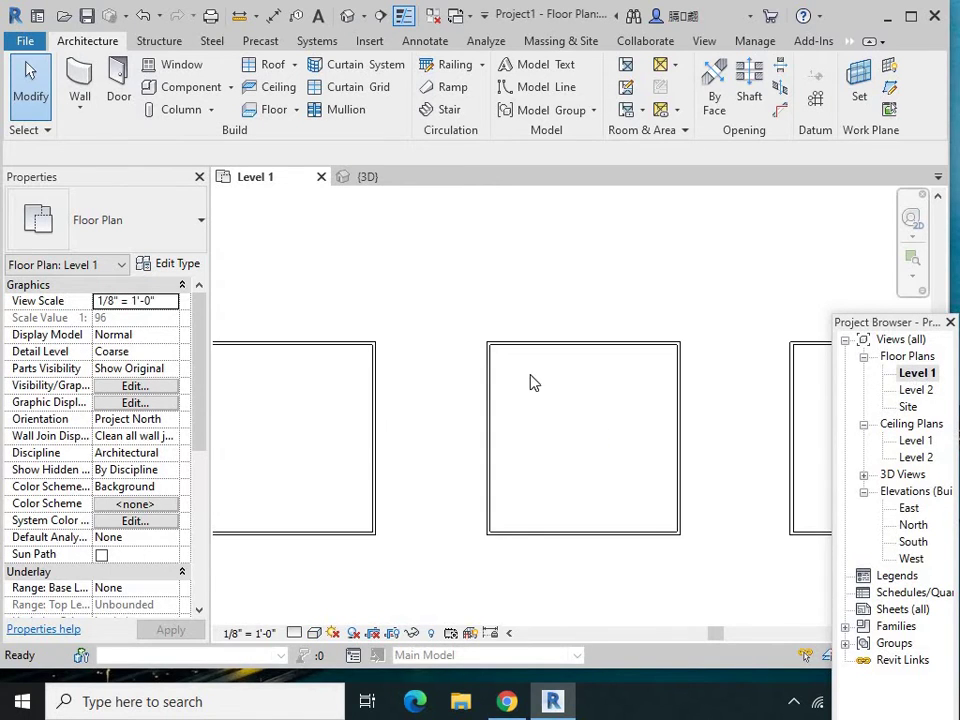
scroll(459, 394, down, 2)
scroll(459, 395, down, 1)
scroll(459, 395, down, 2)
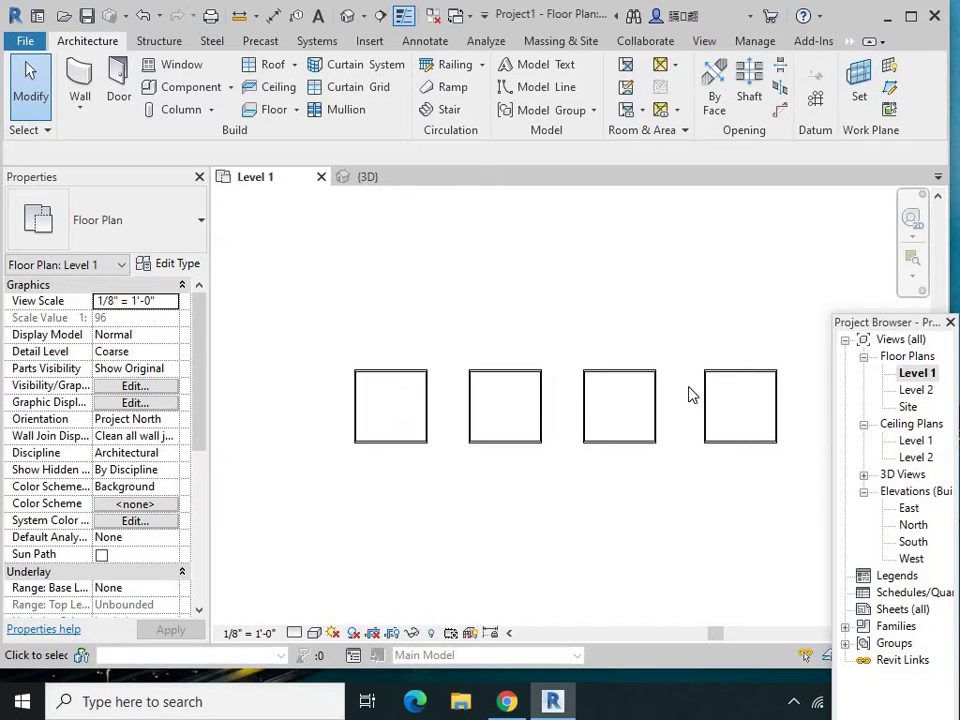
scroll(690, 392, up, 1)
scroll(673, 401, up, 1)
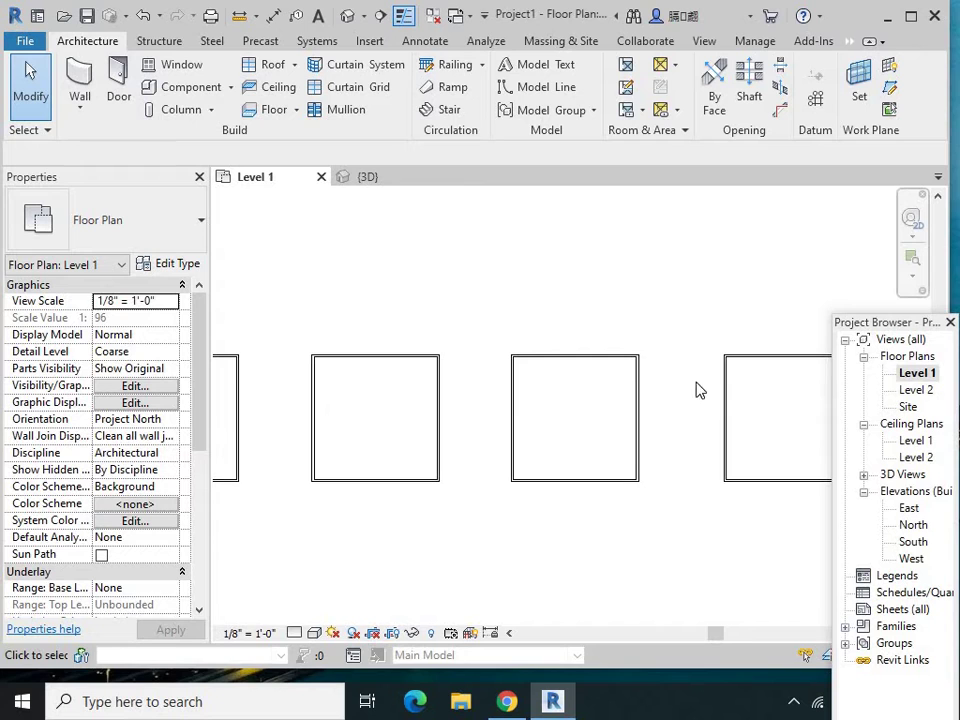
- Start a third Roof by Footprint sketch on Level 2 using the Rectangle boundary shape
click(294, 68)
click(303, 92)
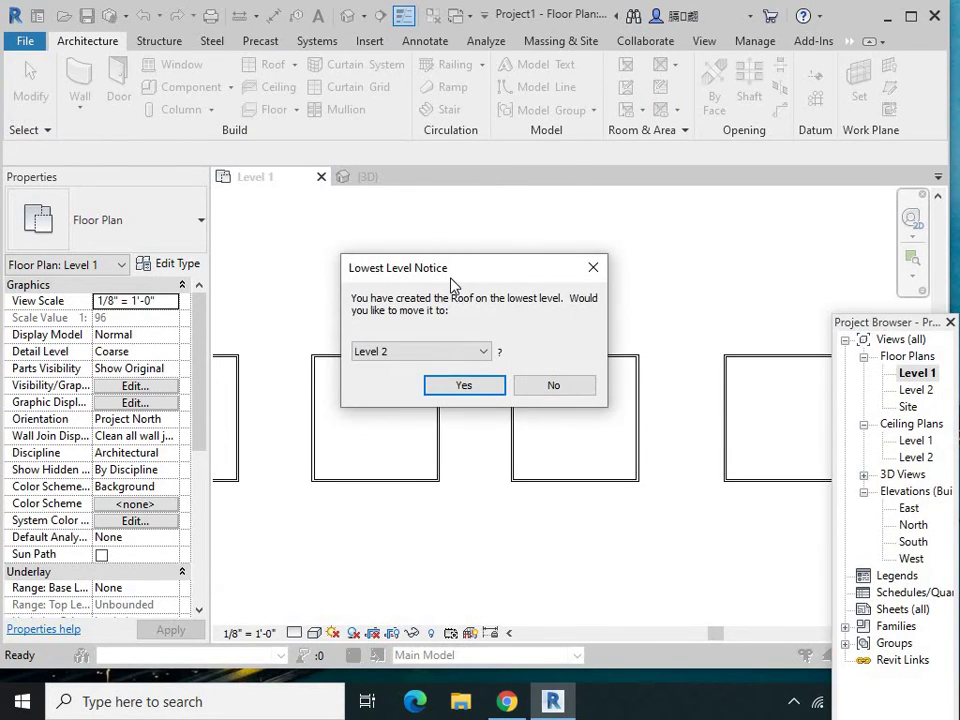
click(464, 386)
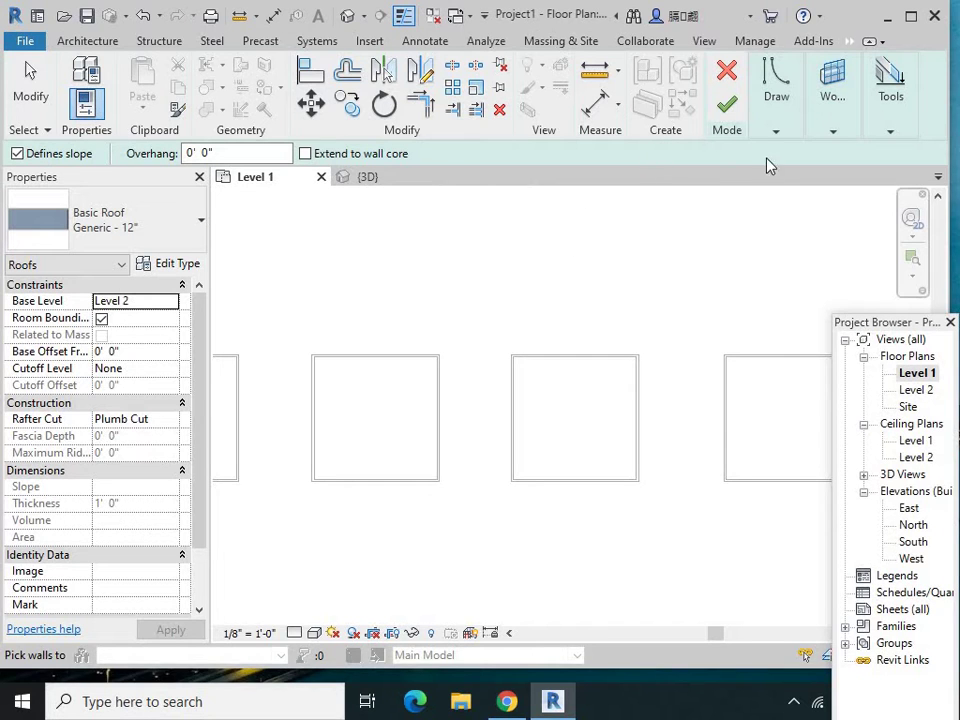
click(776, 100)
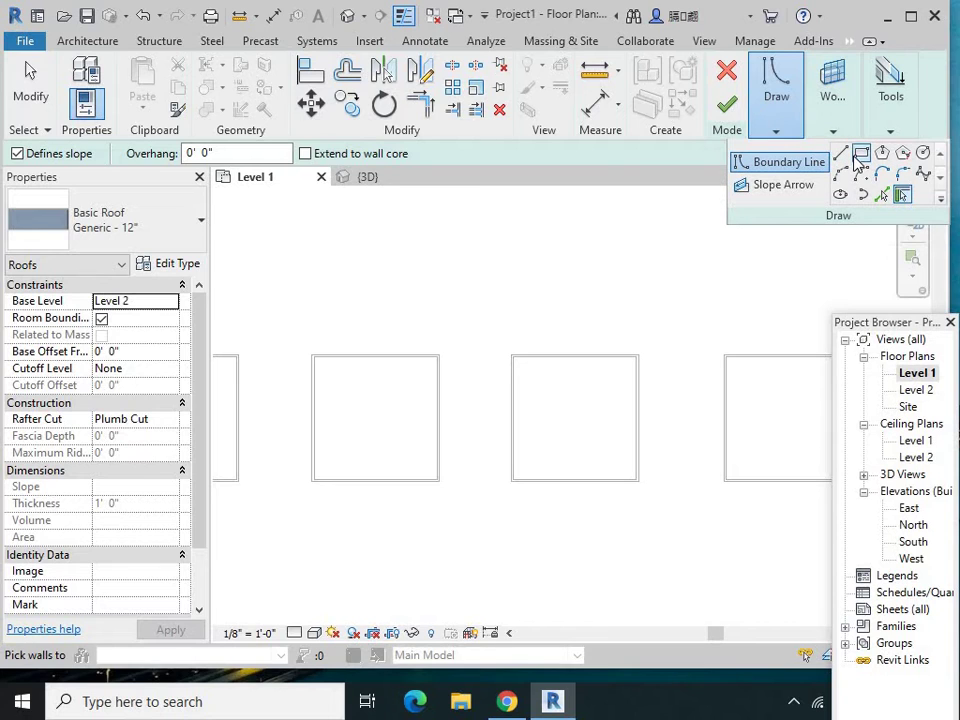
click(861, 158)
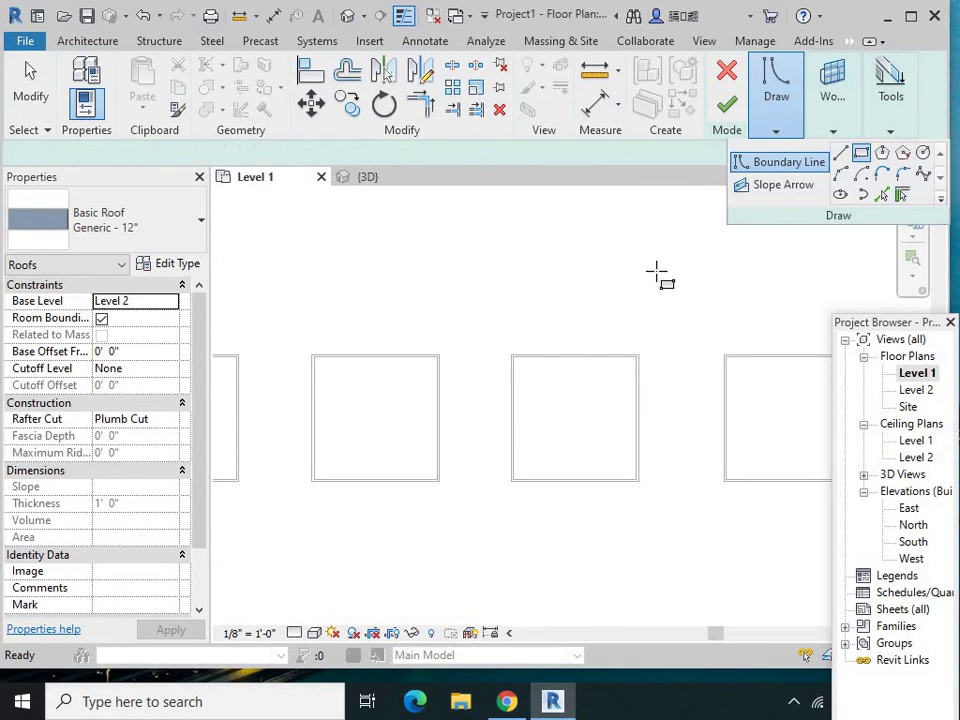
- Trace the third enclosure's square boundary corner to corner, then crossing-select three of its edges
scroll(557, 368, up, 2)
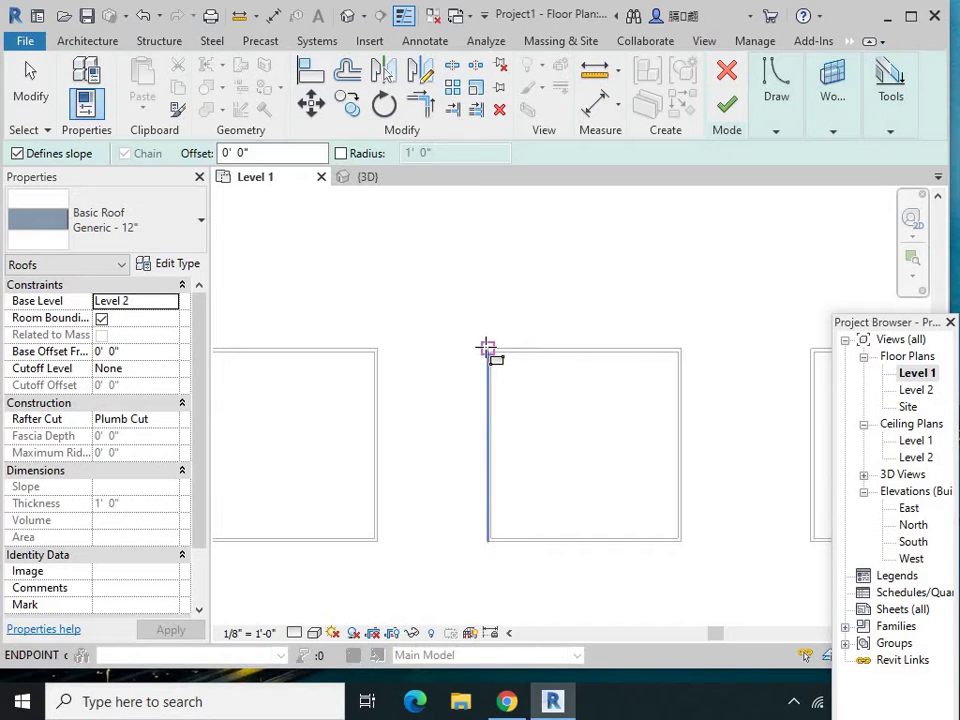
click(487, 348)
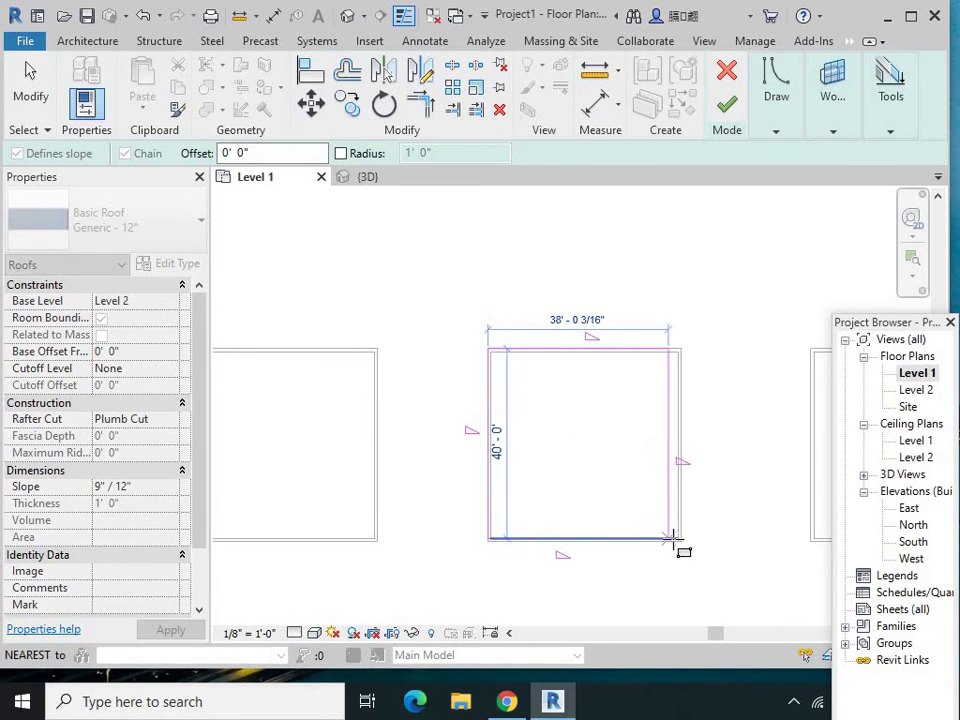
click(680, 540)
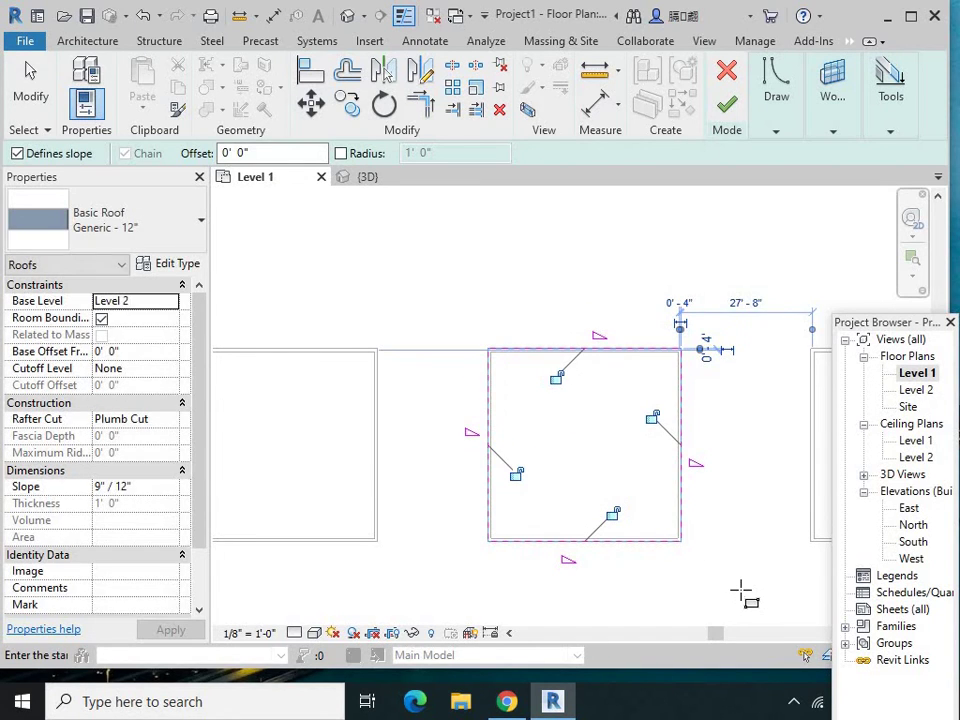
key(Escape)
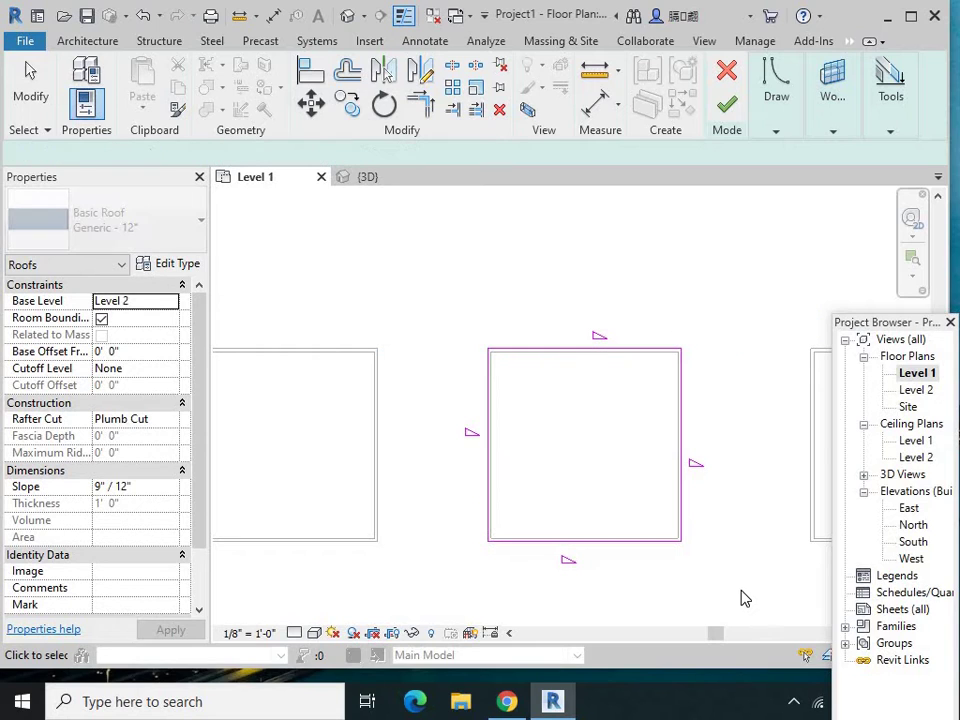
key(Escape)
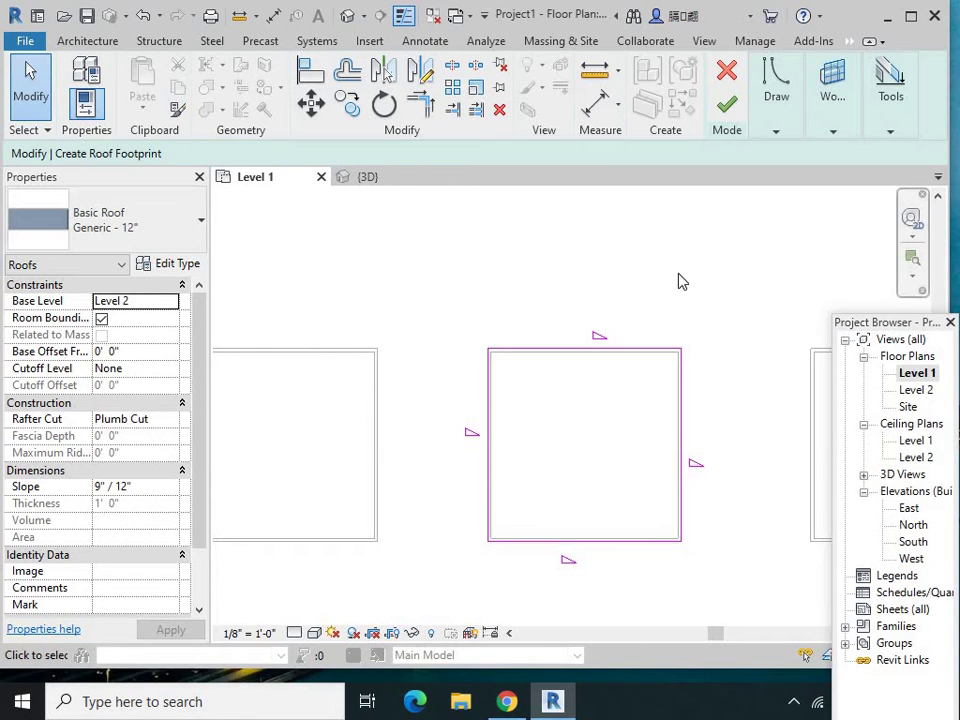
drag(729, 294, 540, 579)
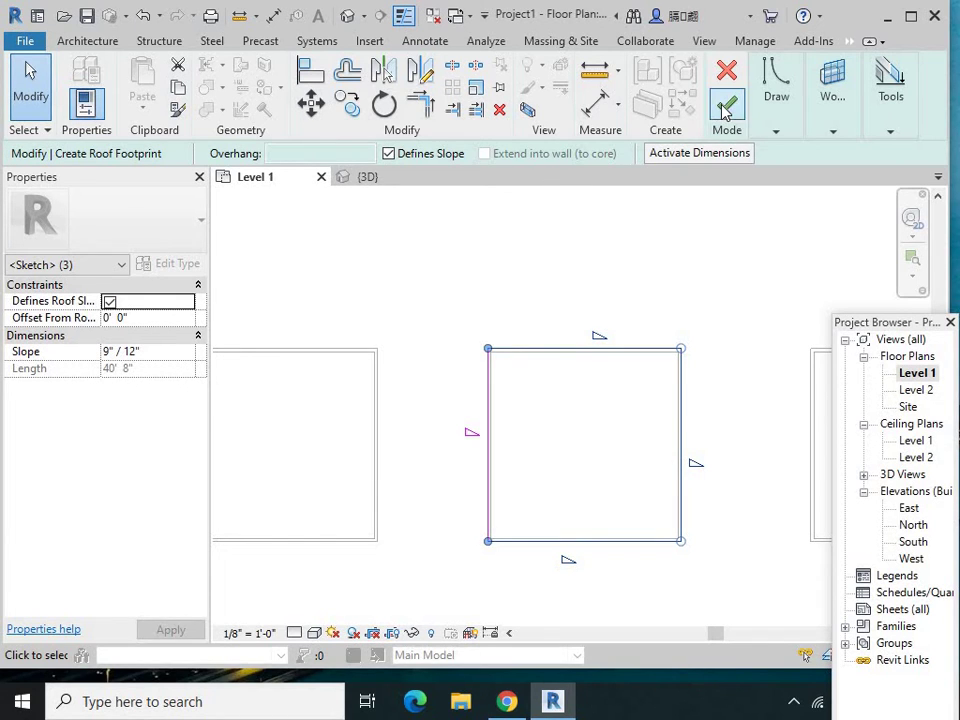
- Clear Defines Slope on three edges so only the left slopes, finish, and attach walls
click(390, 155)
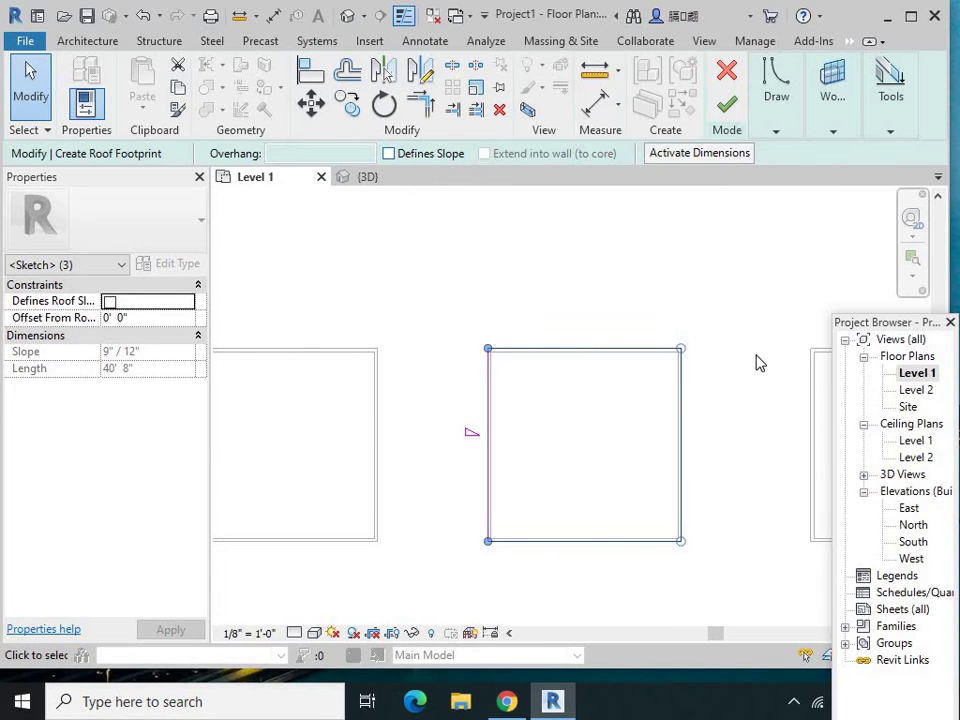
click(727, 104)
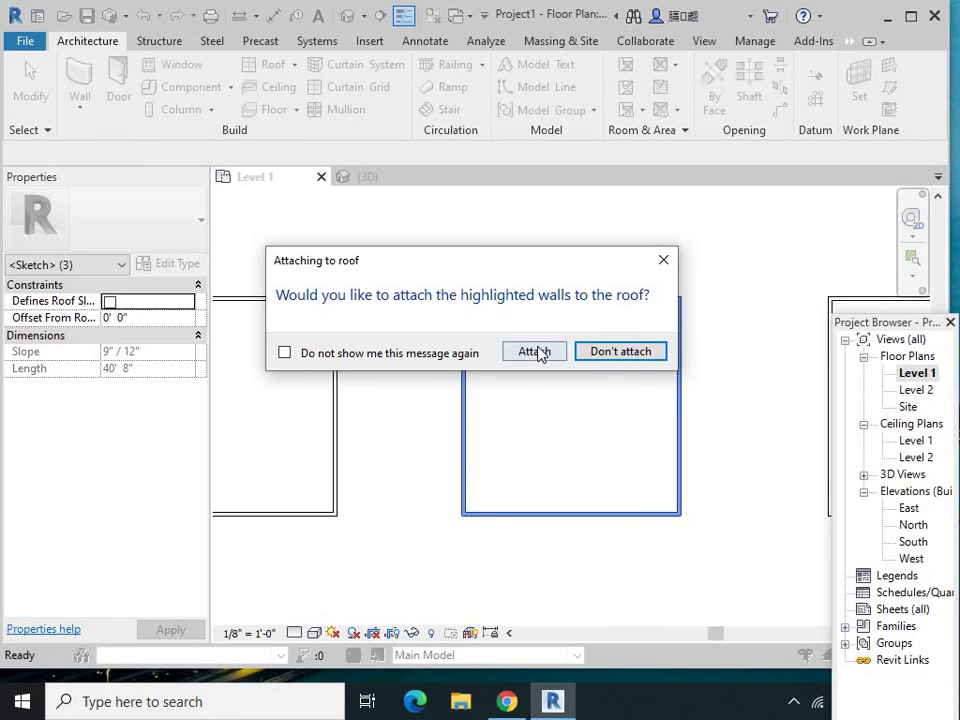
click(538, 350)
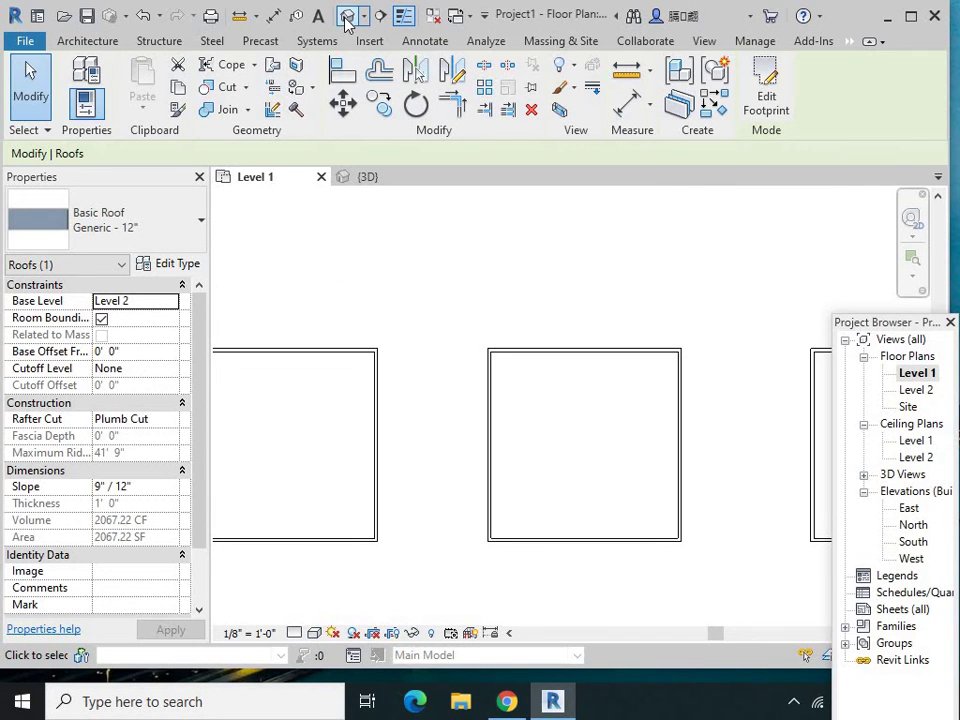
- Show the default 3D view oriented straight to the FRONT face of the ViewCube
click(346, 22)
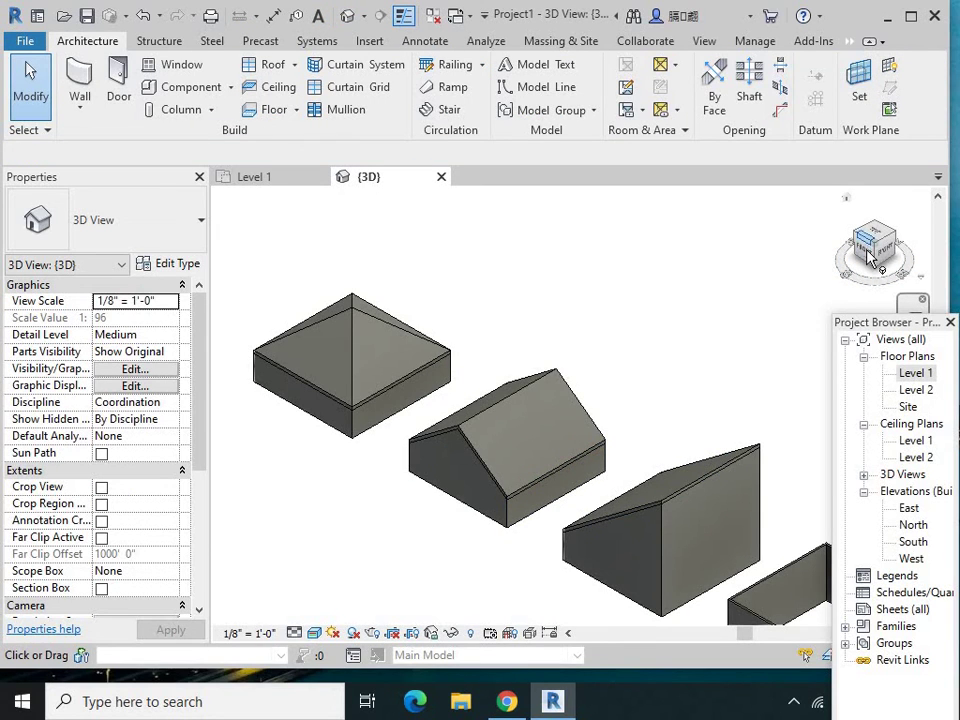
click(882, 255)
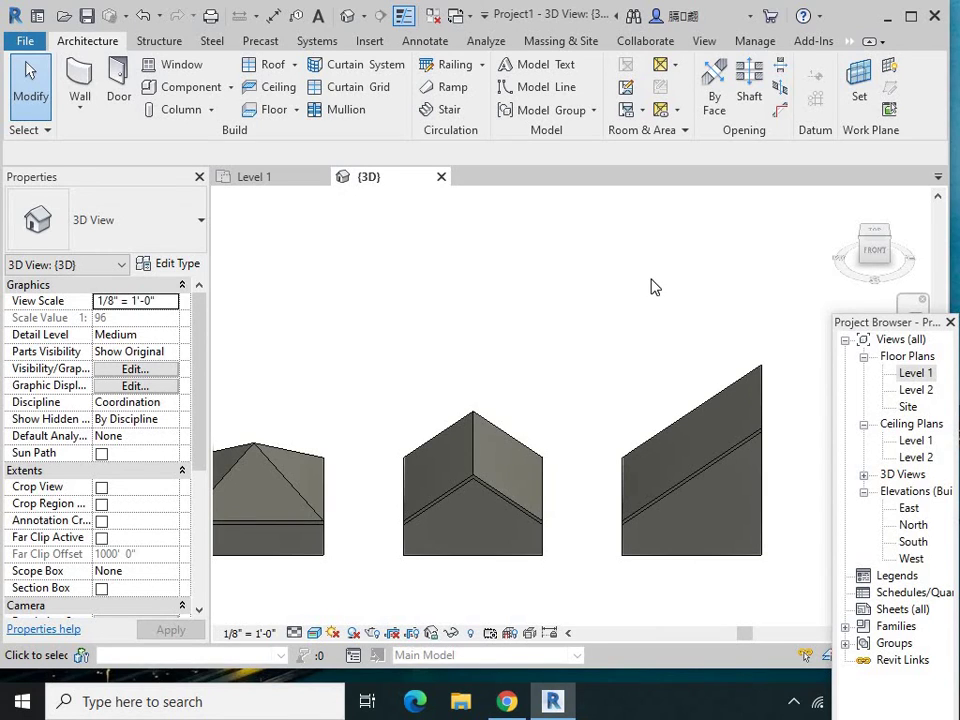
- From the Level 1 plan, start a Roof by Footprint placed on Level 2
double_click(913, 374)
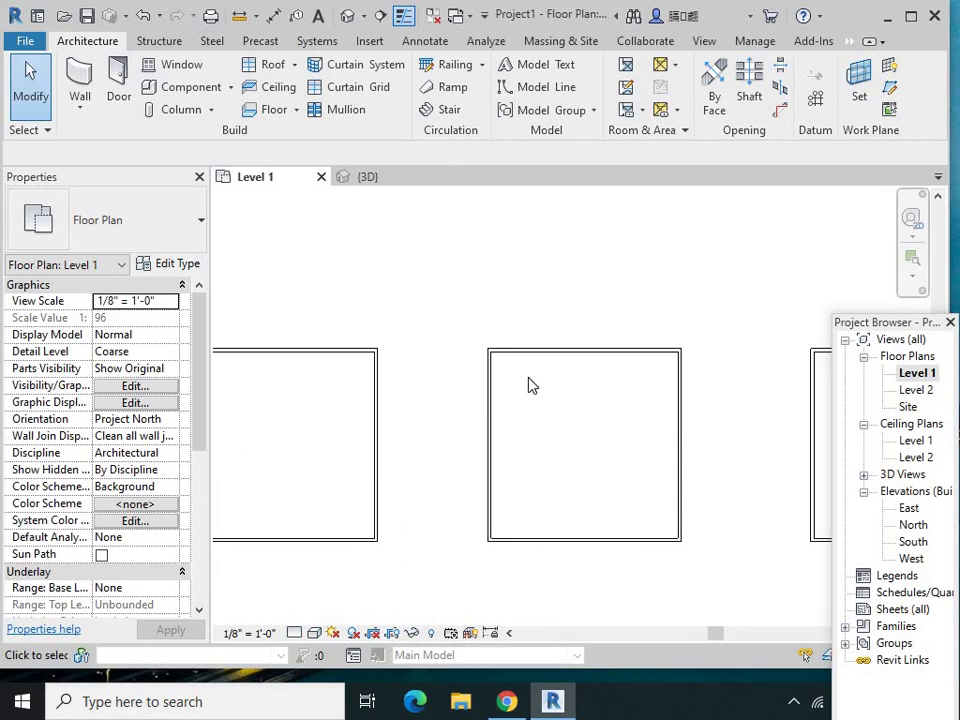
scroll(529, 386, down, 3)
scroll(697, 387, up, 1)
scroll(697, 387, down, 1)
scroll(791, 366, down, 1)
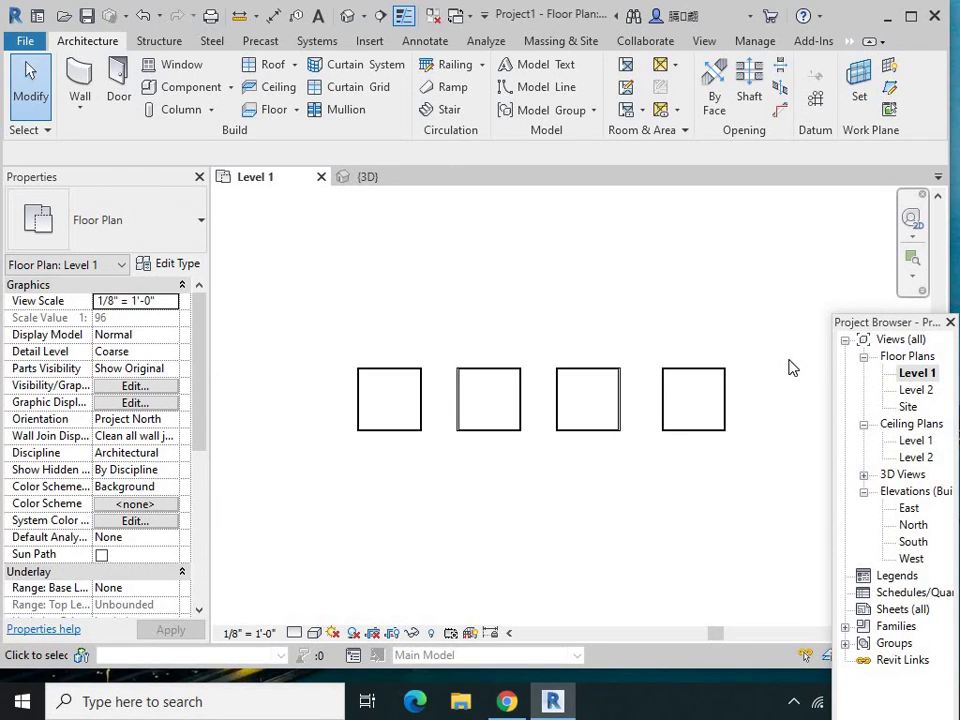
scroll(788, 366, up, 3)
scroll(770, 367, up, 3)
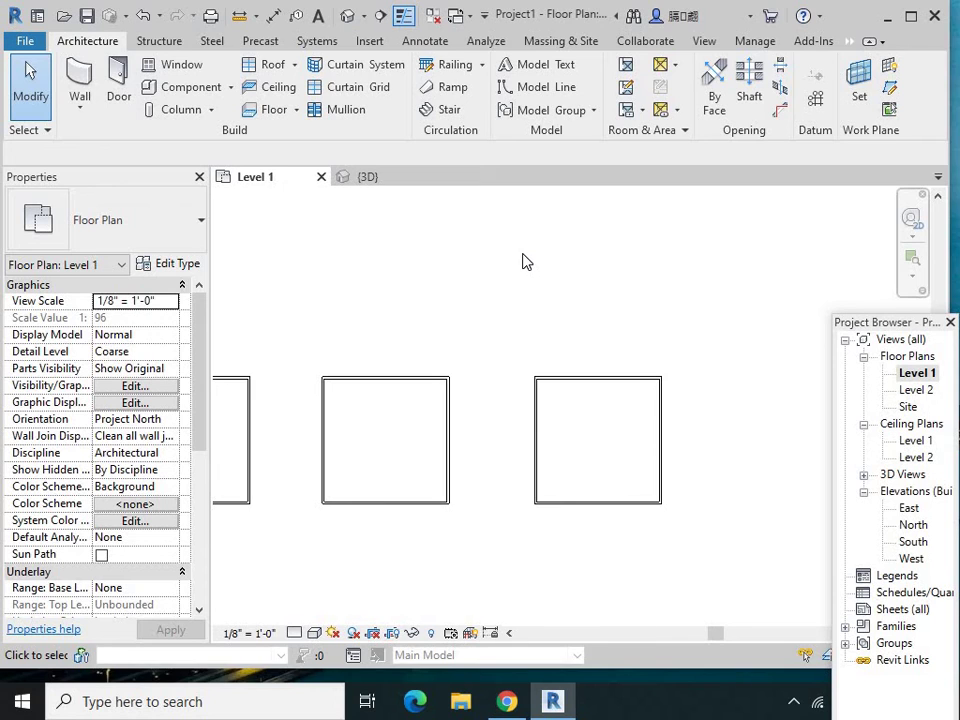
click(294, 64)
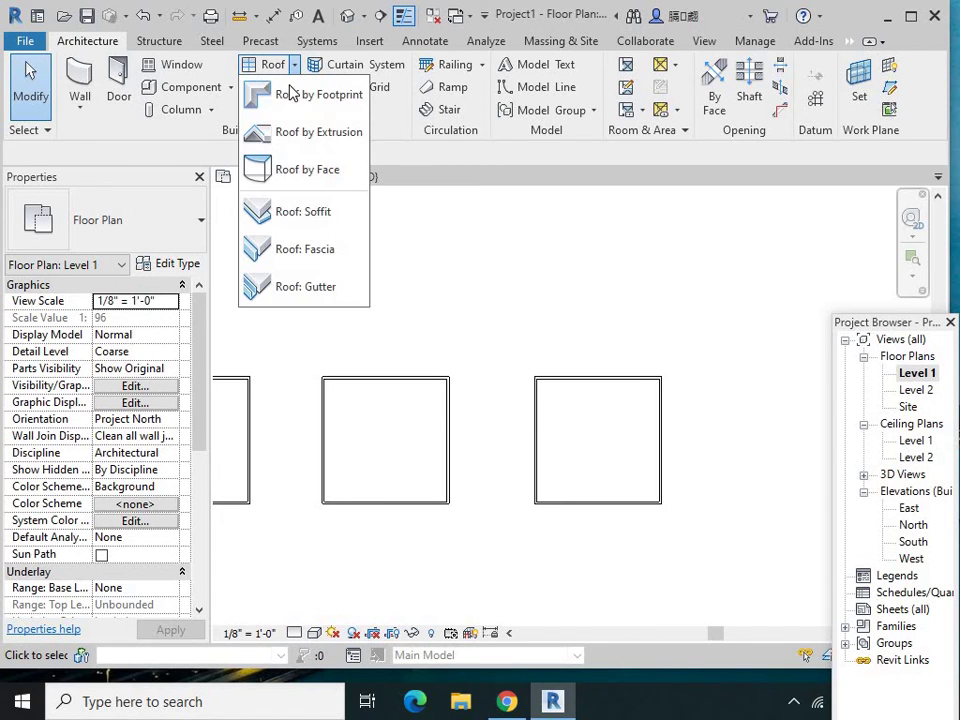
click(292, 96)
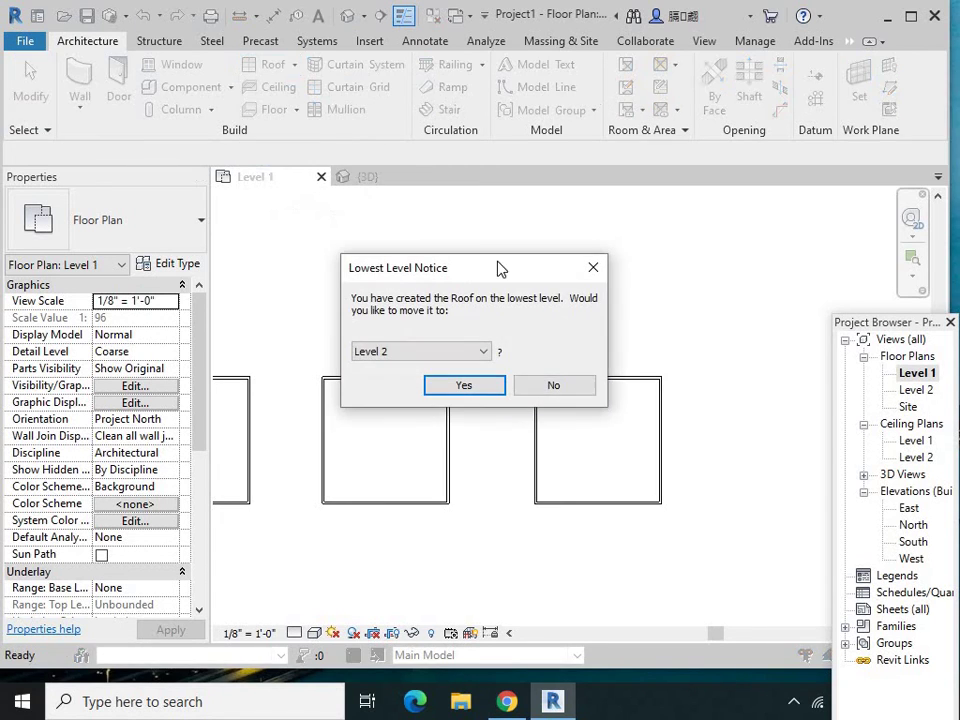
click(463, 385)
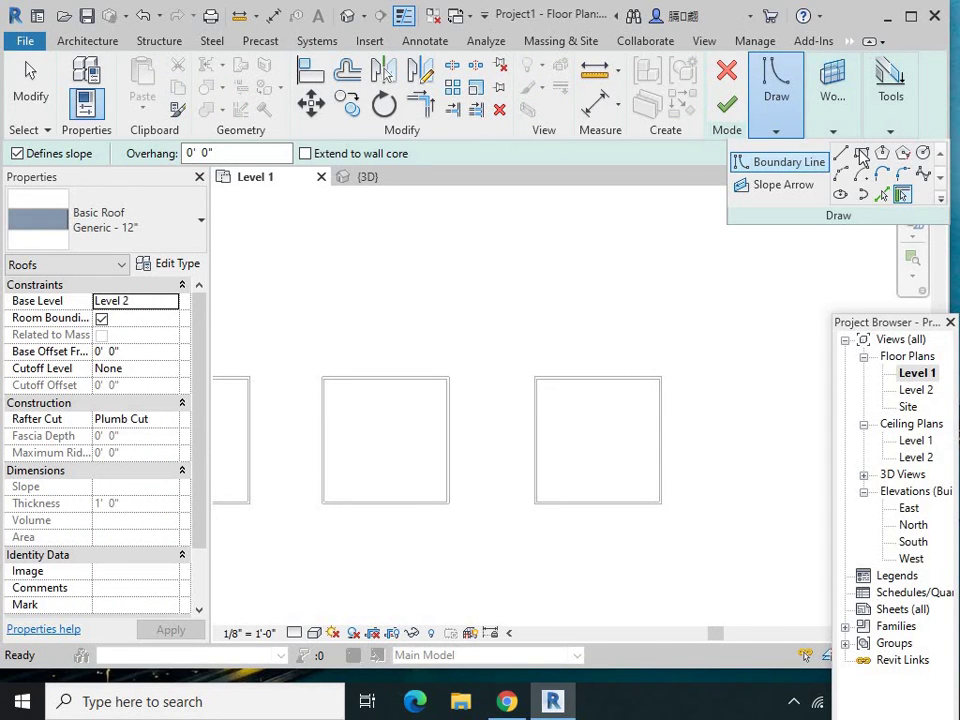
- Sketch a rectangular roof boundary around the fourth square enclosure
click(861, 153)
scroll(566, 360, up, 2)
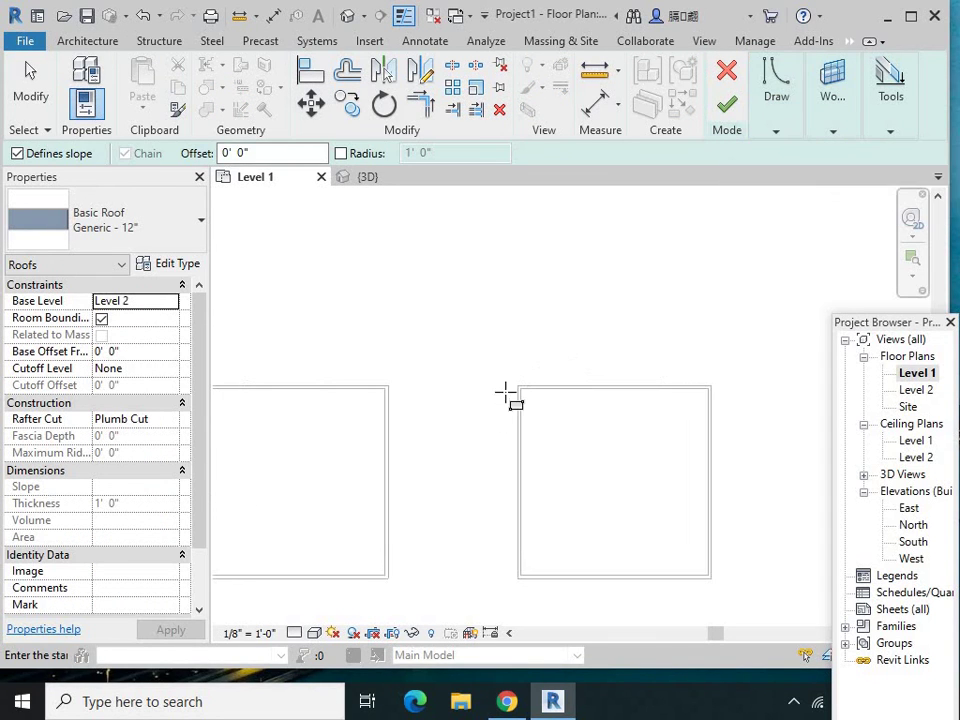
click(517, 388)
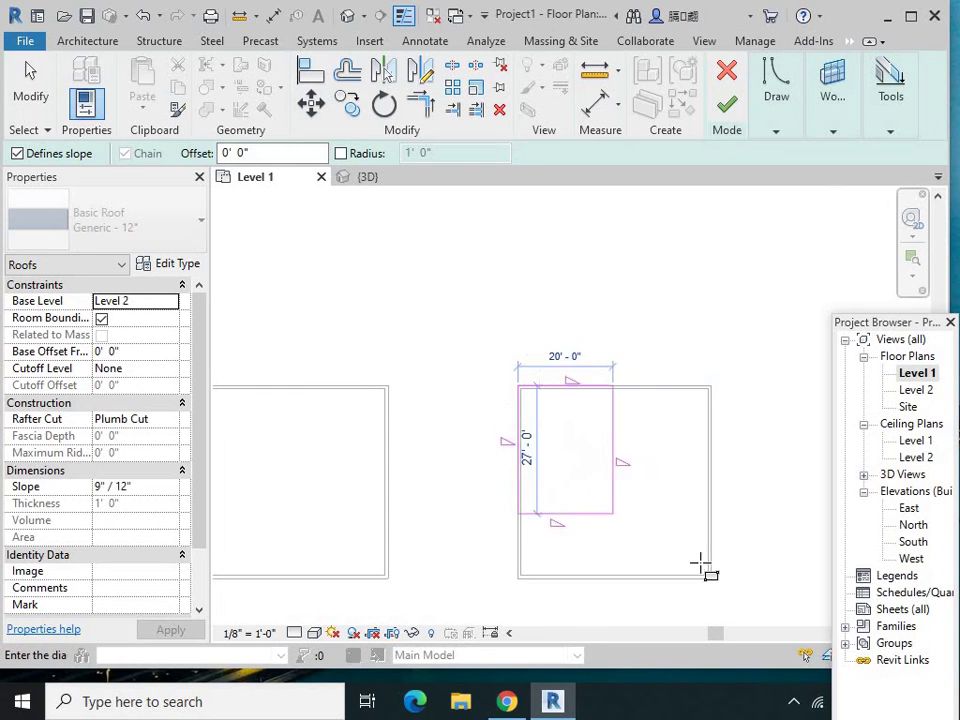
click(711, 578)
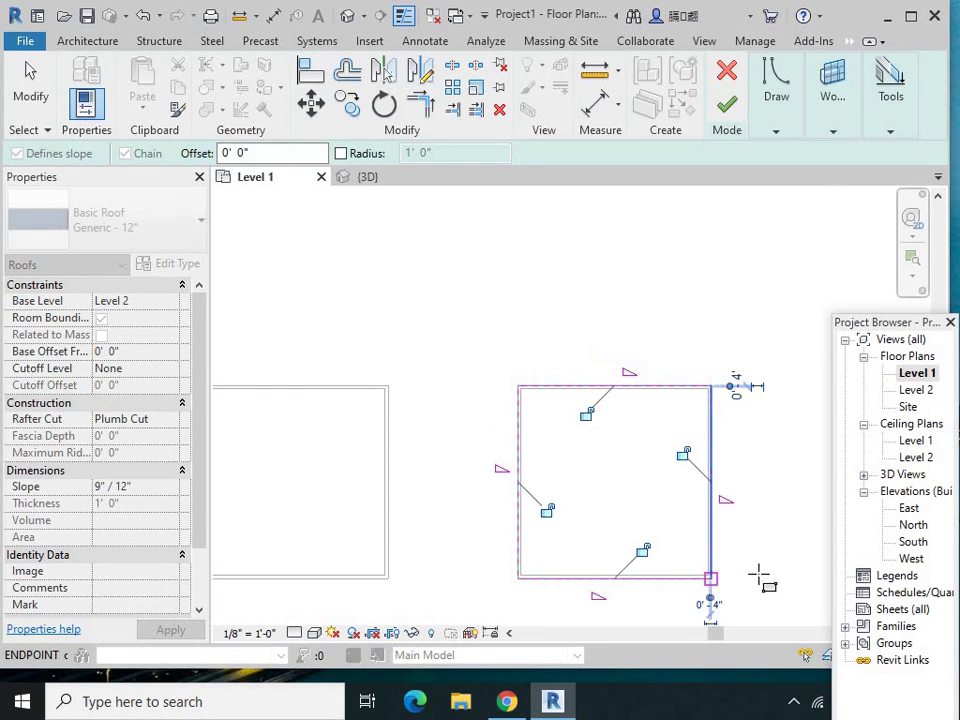
key(Escape)
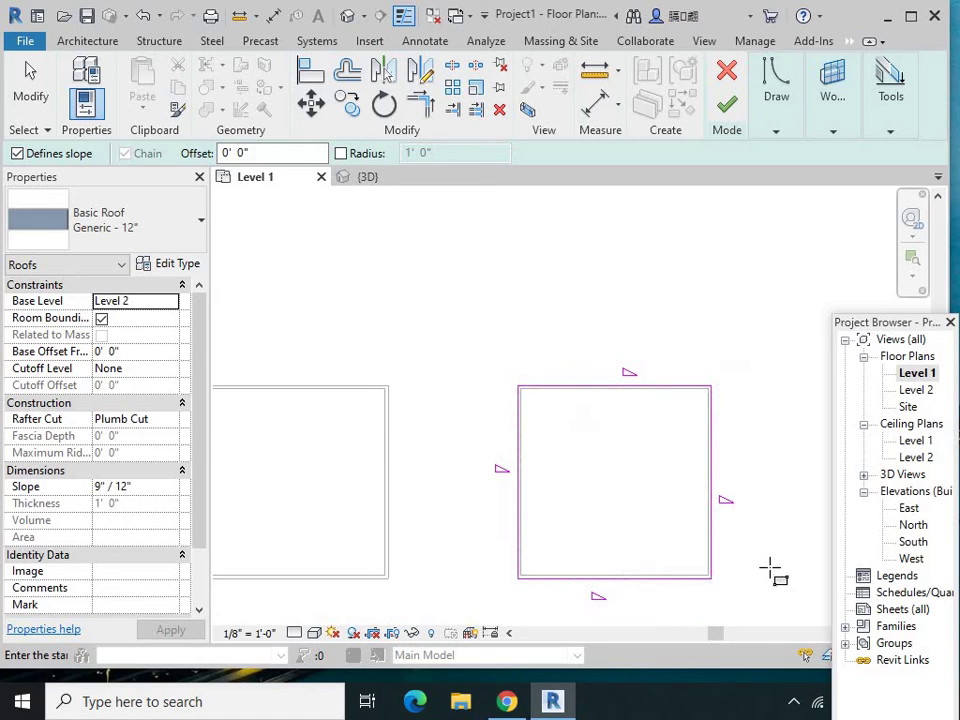
key(Escape)
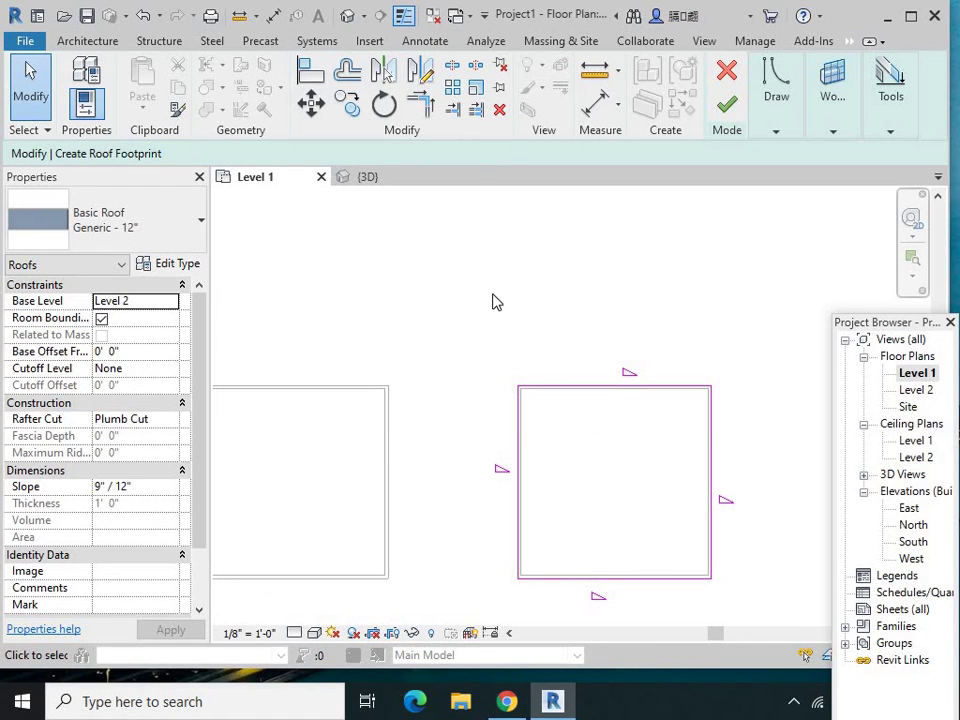
scroll(493, 302, down, 1)
- Turn off Defines Slope on all four footprint edges, finish the roof, and attach walls
drag(456, 325, 782, 600)
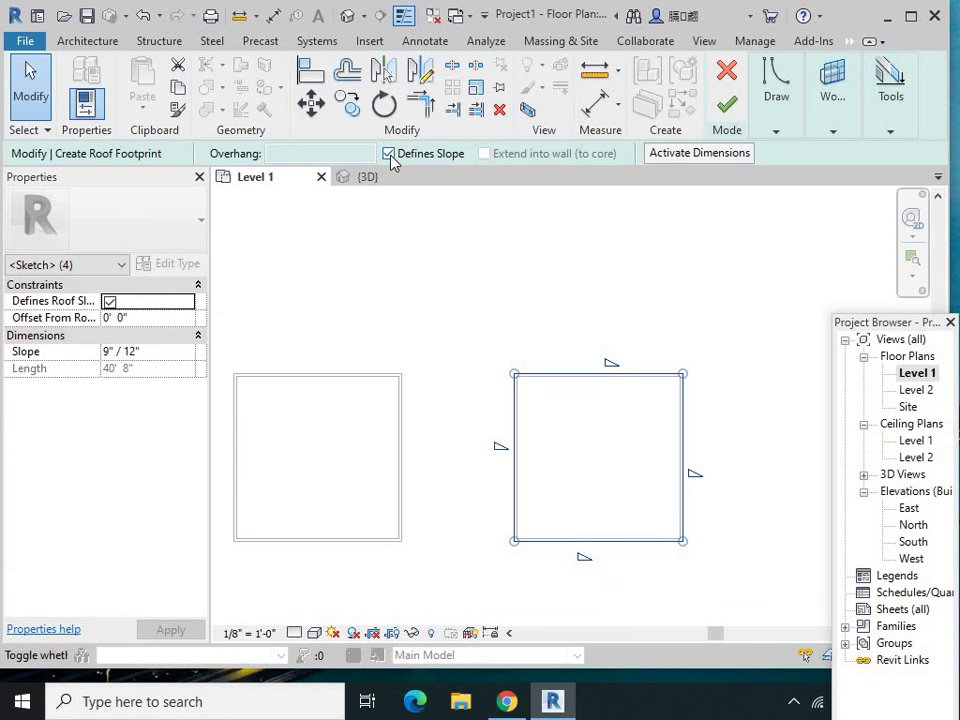
click(390, 155)
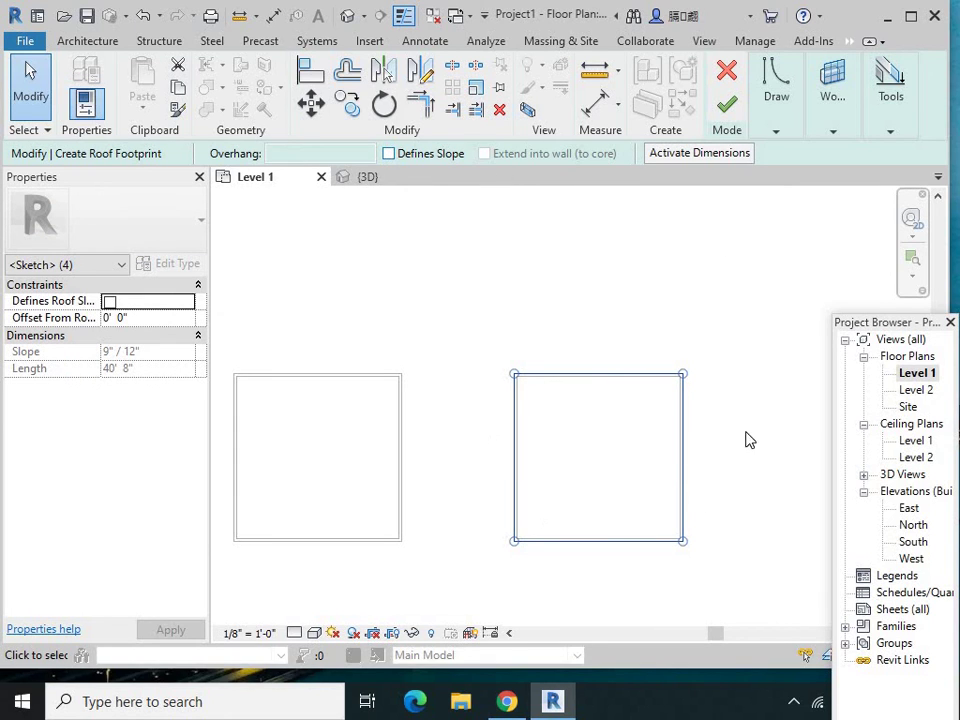
click(728, 106)
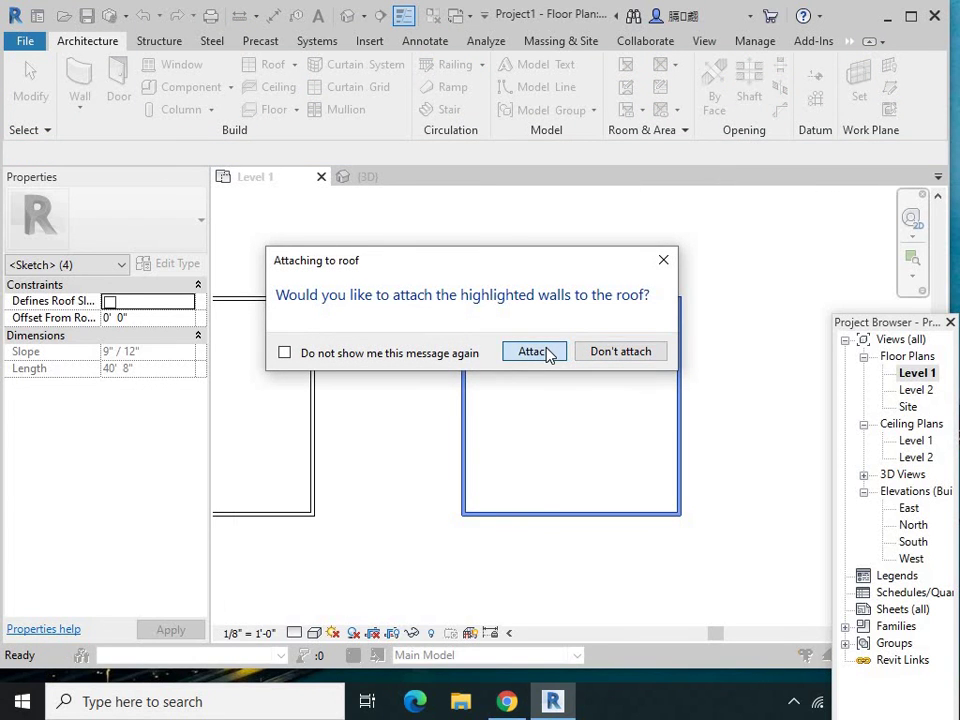
click(546, 351)
- Open the default 3D view and zoom until all four roofed enclosures fit
click(349, 16)
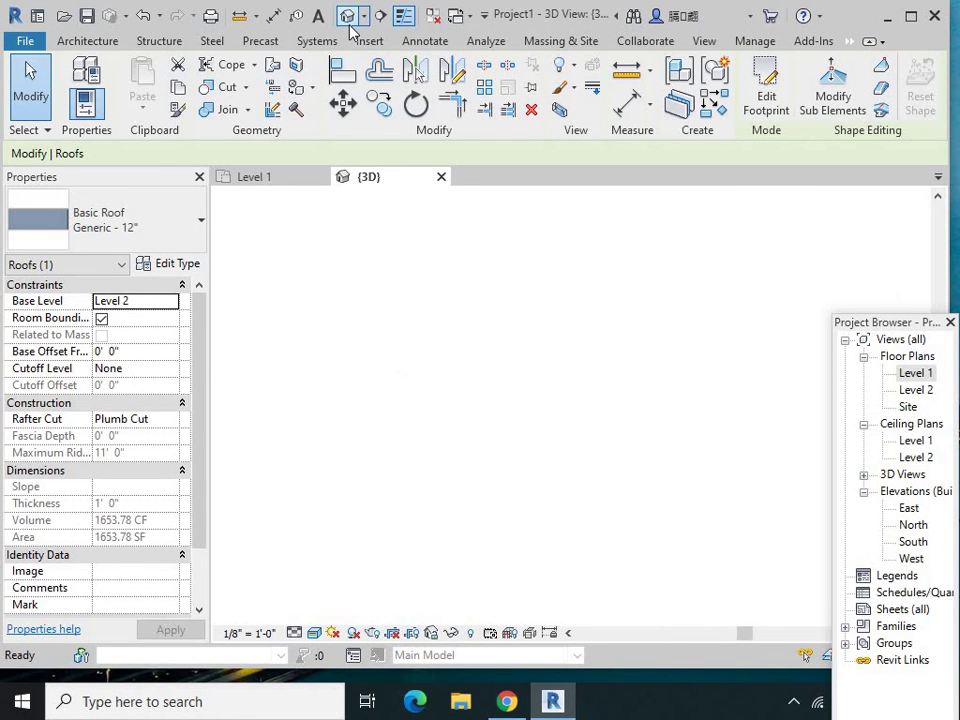
scroll(463, 394, down, 3)
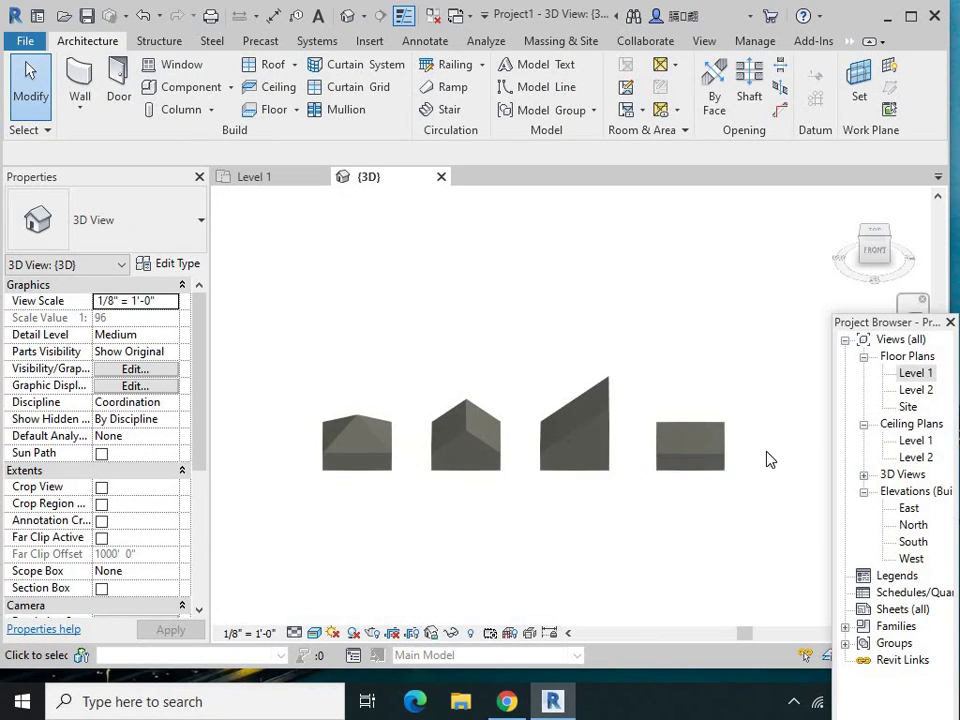
scroll(760, 456, up, 2)
scroll(733, 452, up, 2)
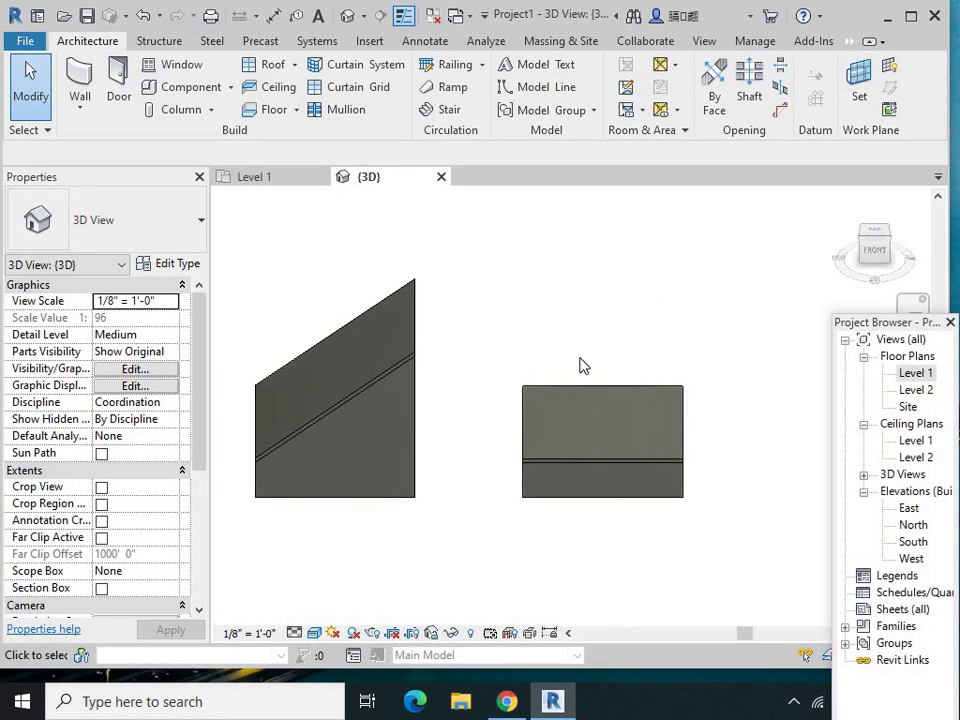
scroll(519, 377, down, 1)
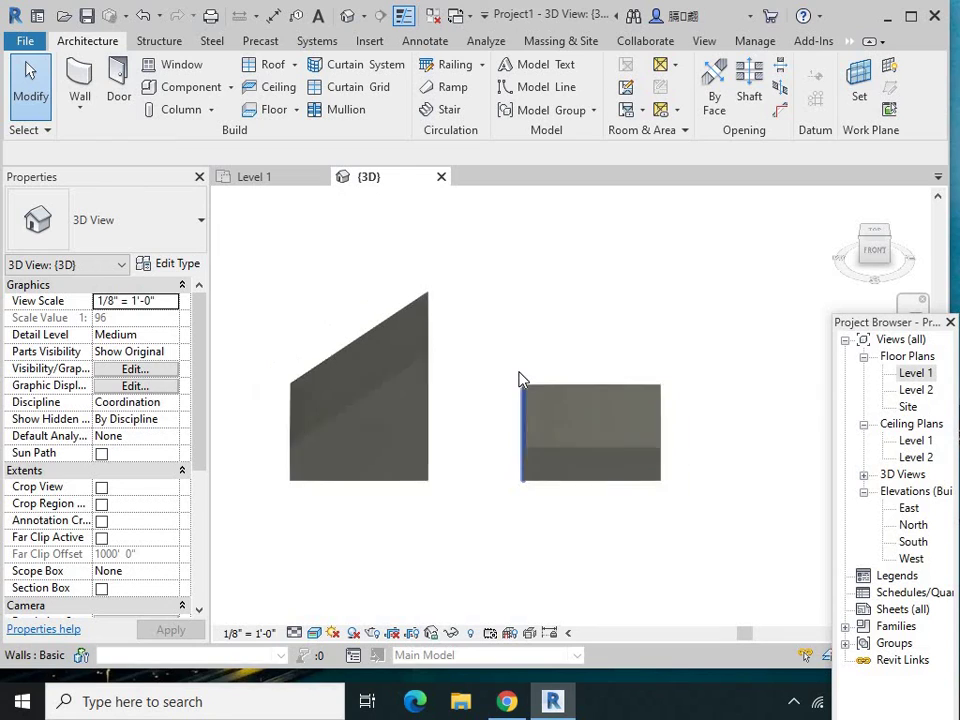
scroll(519, 379, down, 1)
scroll(519, 379, down, 2)
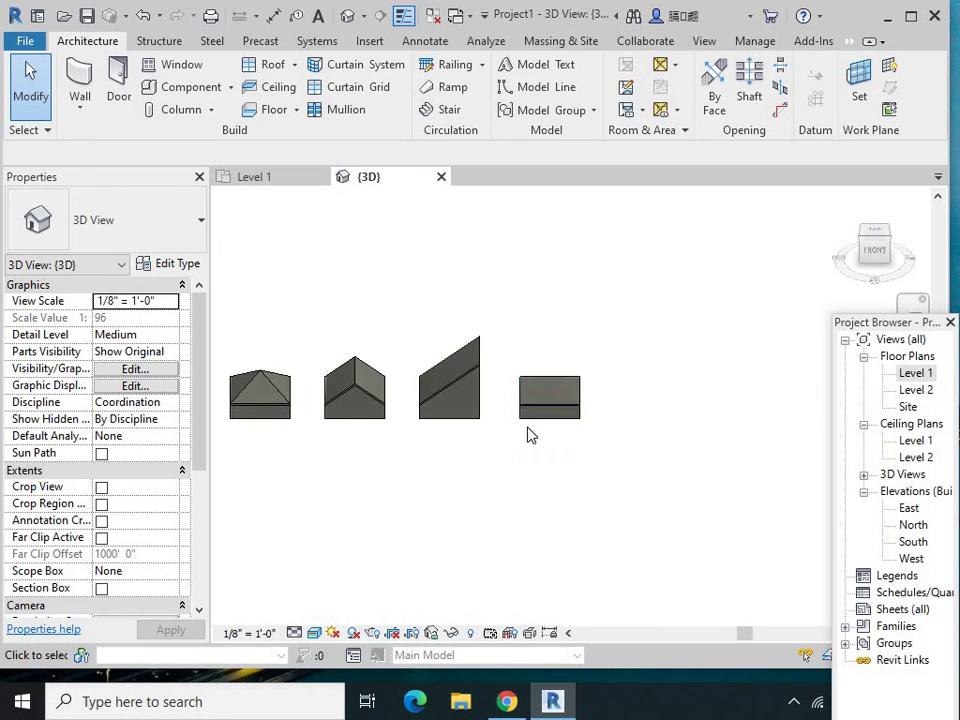
scroll(527, 435, down, 1)
scroll(285, 383, up, 1)
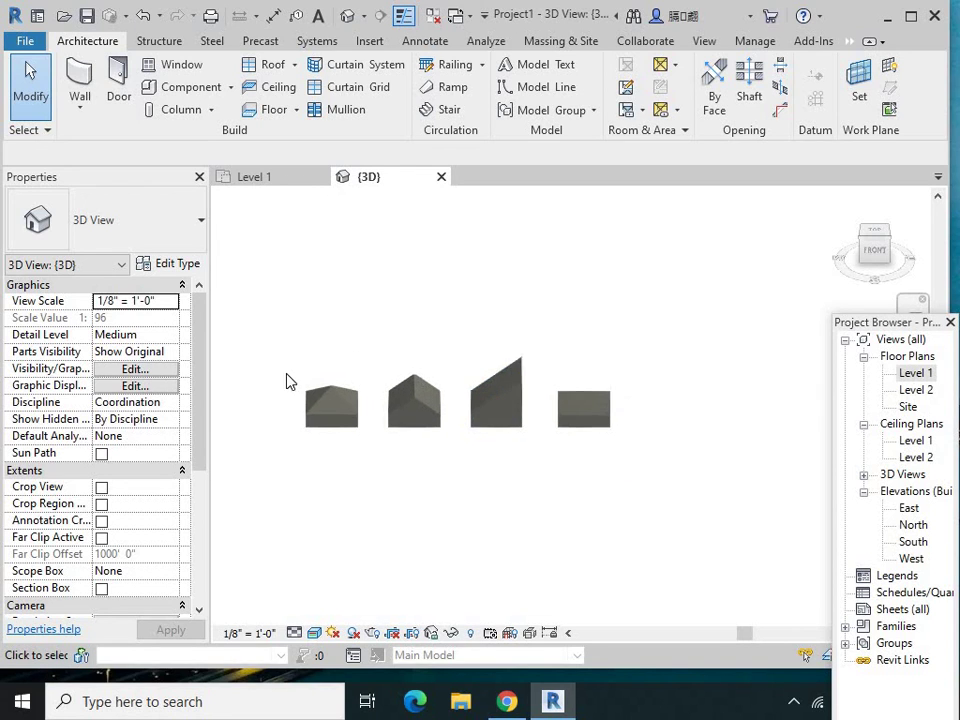
scroll(306, 381, up, 1)
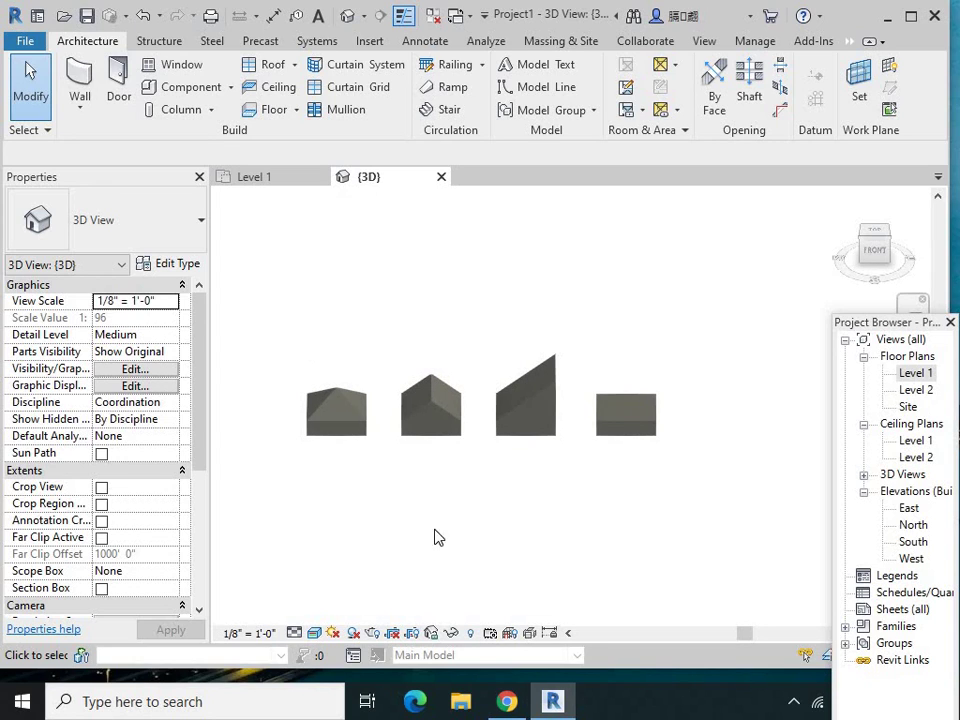